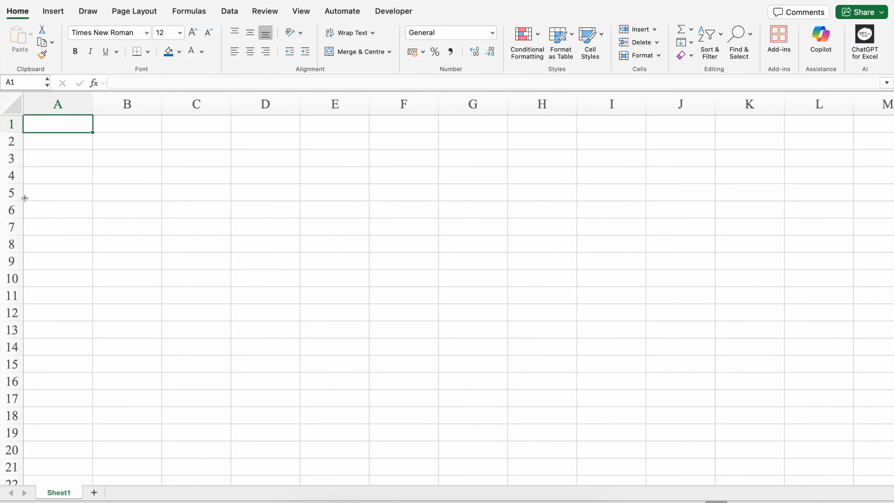
Insert the picture 3.jpg from the Hand Written Data folder over the cells, starting at B2
{"action": "left_click", "coordinate": [130, 145]}
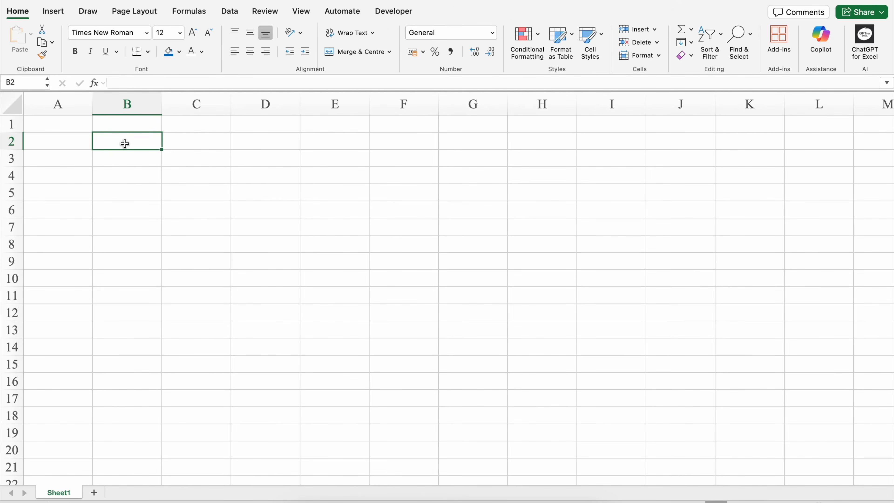
{"action": "left_click", "coordinate": [57, 13]}
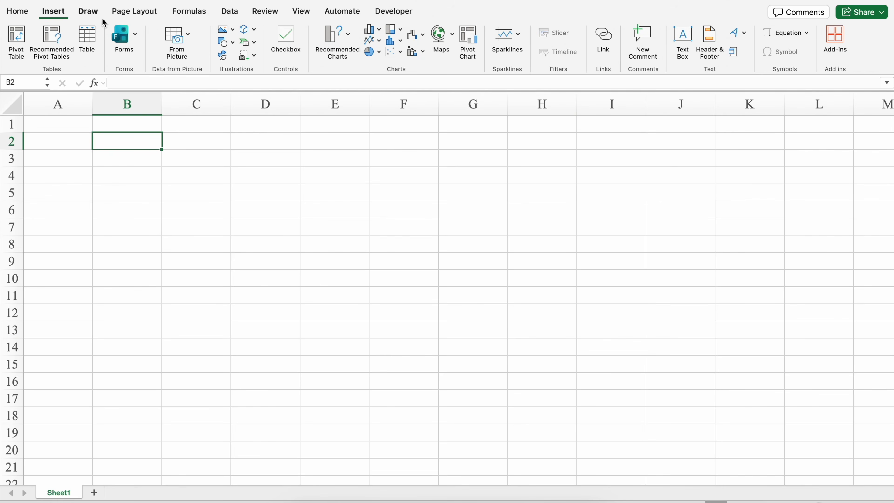
{"action": "left_click", "coordinate": [233, 31]}
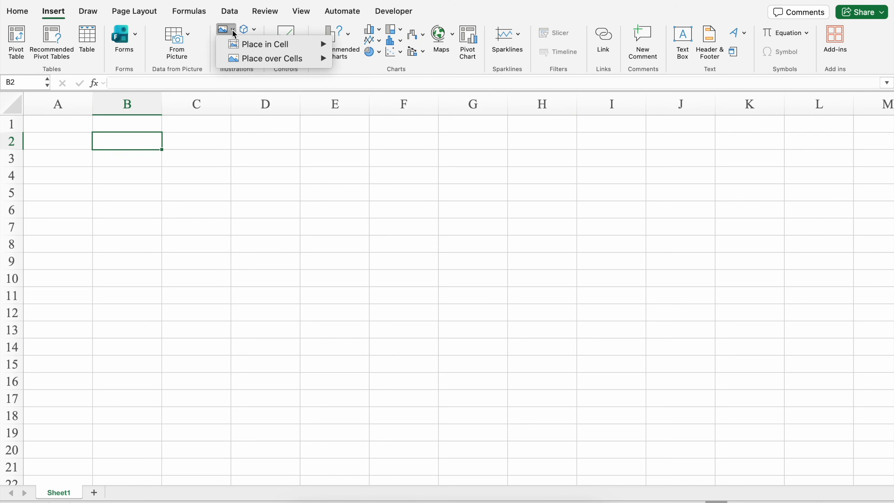
{"action": "mouse_move", "coordinate": [307, 63]}
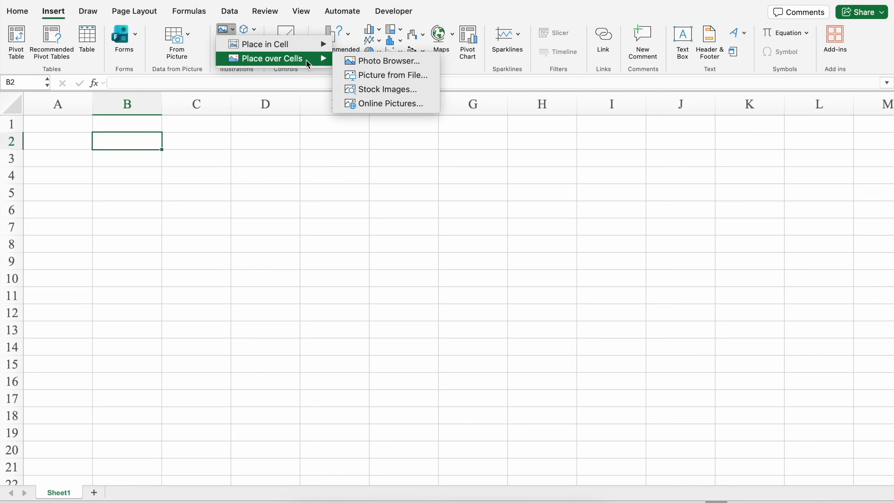
{"action": "left_click", "coordinate": [392, 78]}
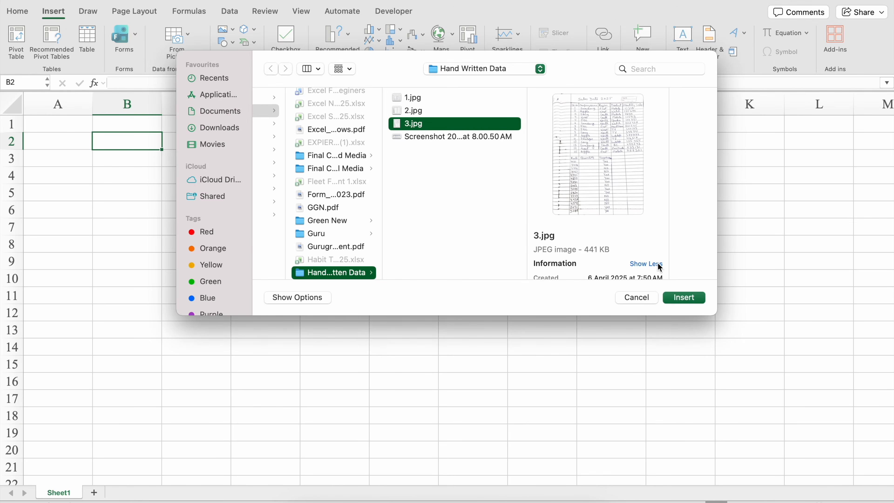
{"action": "left_click", "coordinate": [684, 298]}
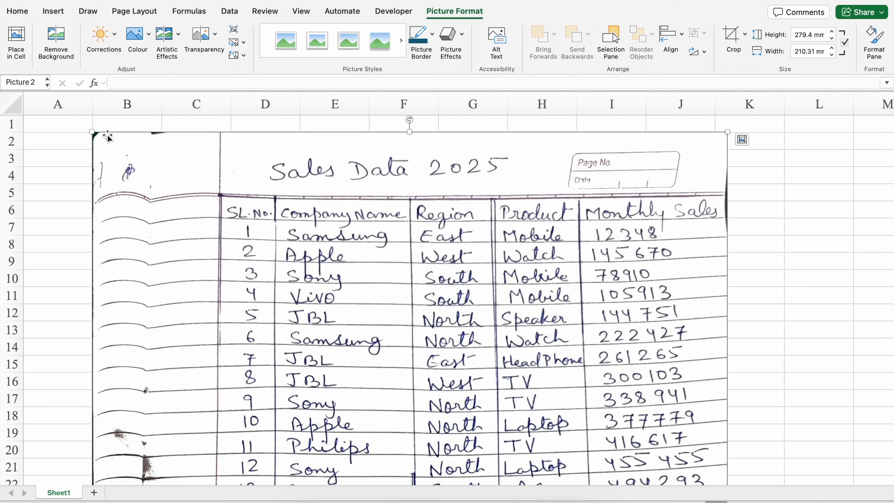
Shrink the picture to about 175.5 by 132.2 mm and move it over columns F to K, starting at row 4
{"action": "left_click_drag", "start_coordinate": [92, 132], "coordinate": [204, 281]}
{"action": "left_click_drag", "start_coordinate": [380, 353], "coordinate": [433, 238]}
{"action": "left_click_drag", "start_coordinate": [257, 165], "coordinate": [382, 328]}
{"action": "left_click_drag", "start_coordinate": [544, 330], "coordinate": [581, 225]}
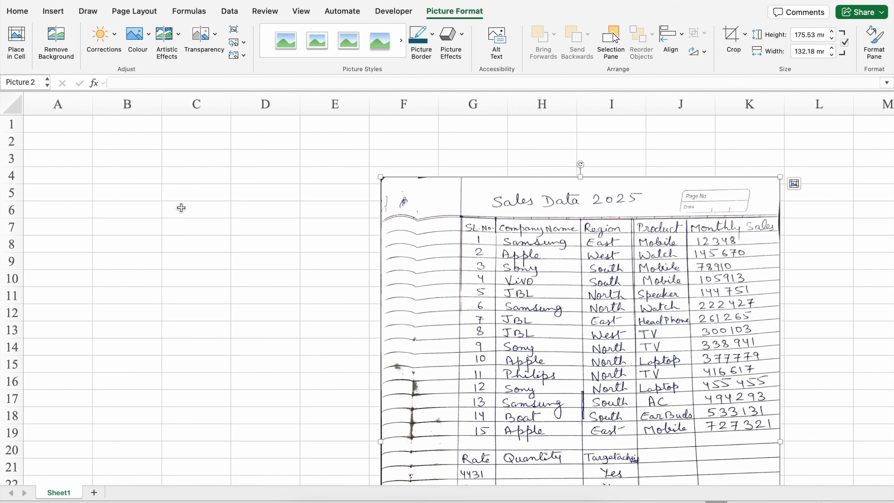
Narrow column A to a slim margin of roughly a quarter of its width
{"action": "left_click", "coordinate": [66, 130]}
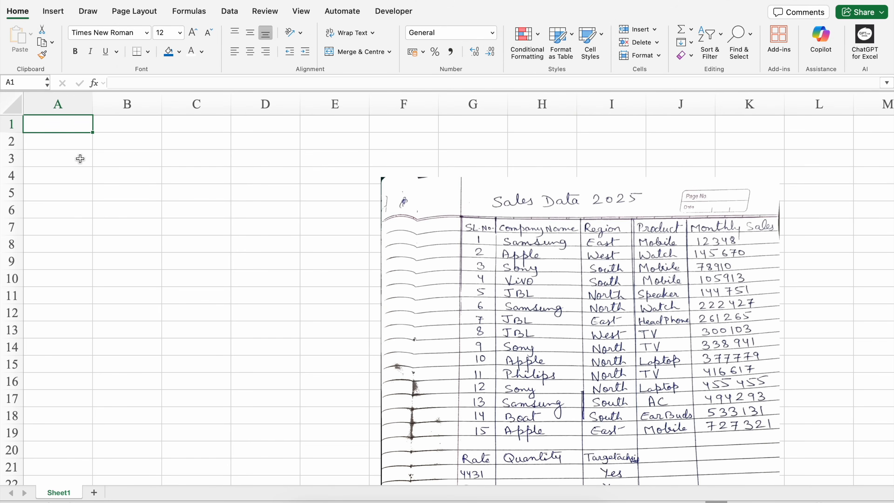
{"action": "left_click", "coordinate": [62, 103]}
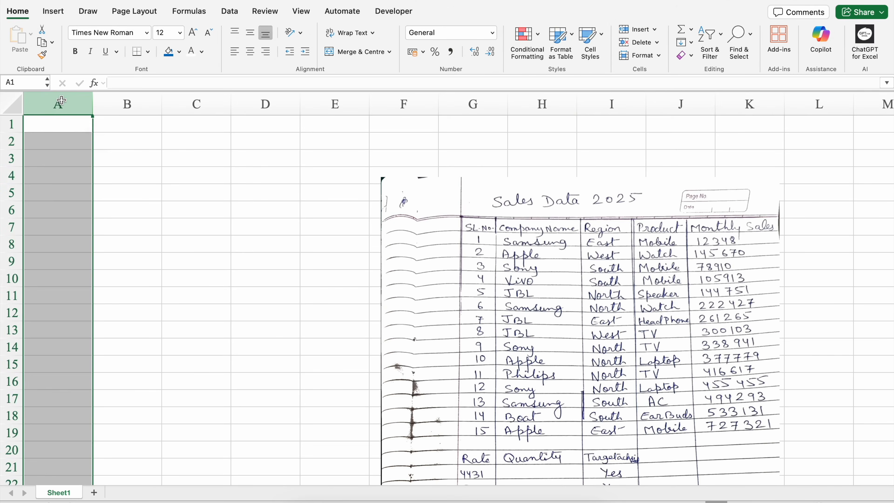
{"action": "left_click", "coordinate": [16, 122]}
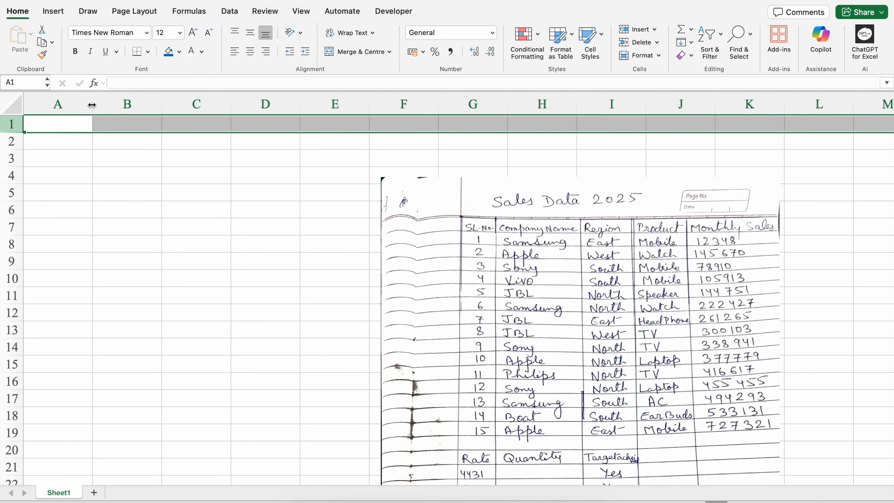
{"action": "left_click_drag", "start_coordinate": [92, 108], "coordinate": [43, 113]}
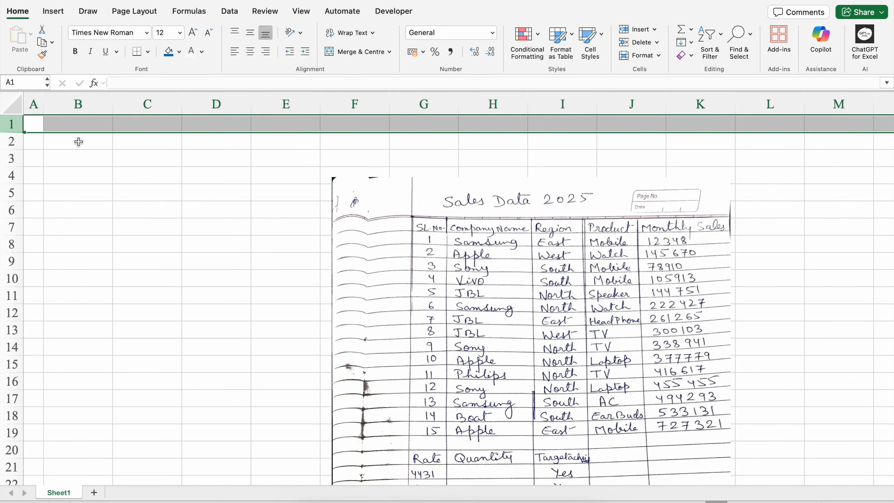
Enter the headings Sl. No. in B2 and Company Name in C2
{"action": "left_click", "coordinate": [78, 142]}
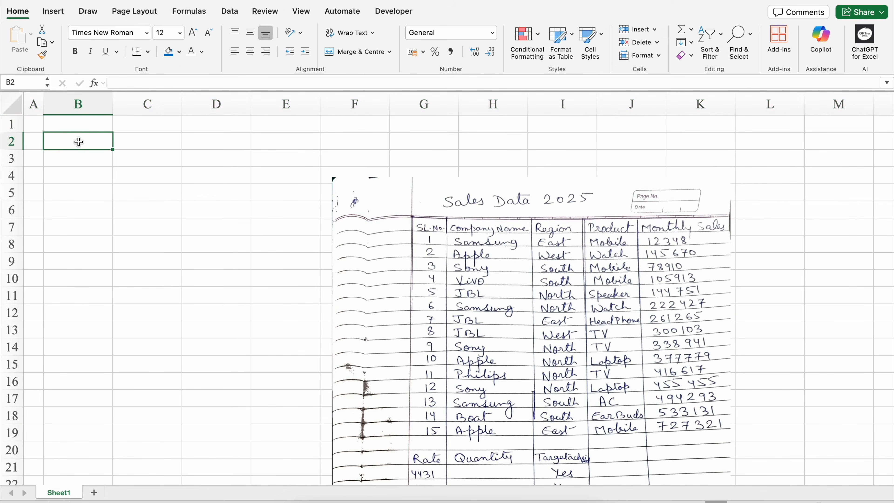
{"action": "left_click", "coordinate": [15, 145]}
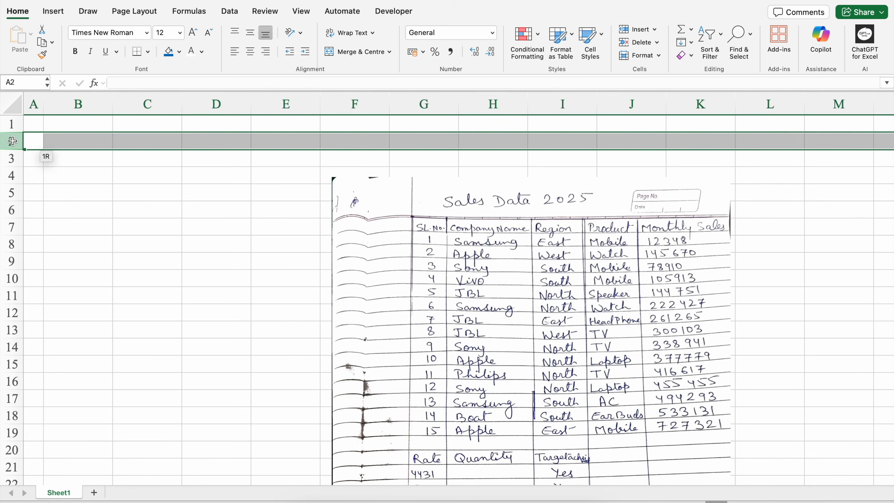
{"action": "left_click", "coordinate": [77, 141]}
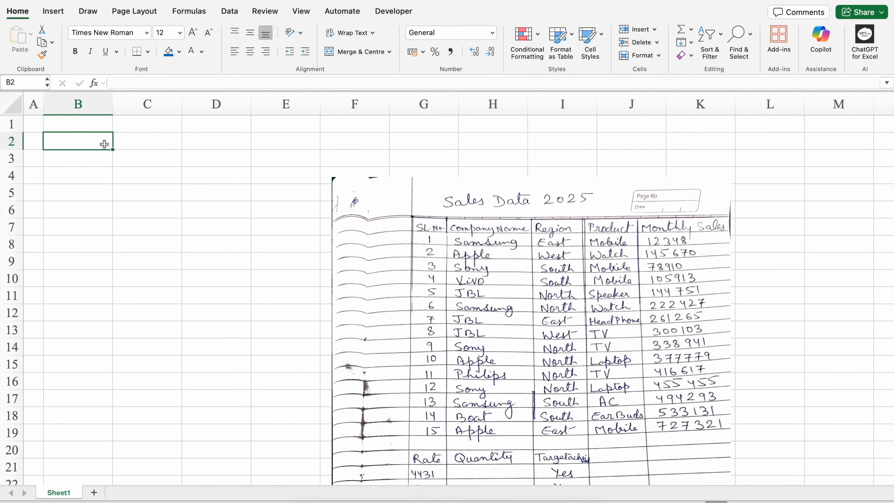
{"action": "type", "text": "Sl. No."}
{"action": "key", "text": "Tab"}
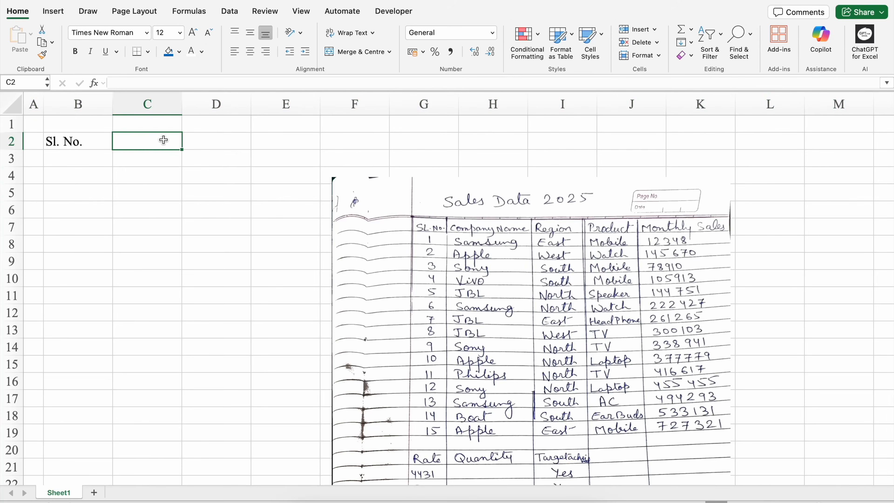
{"action": "type", "text": "Company Name"}
{"action": "key", "text": "Tab"}
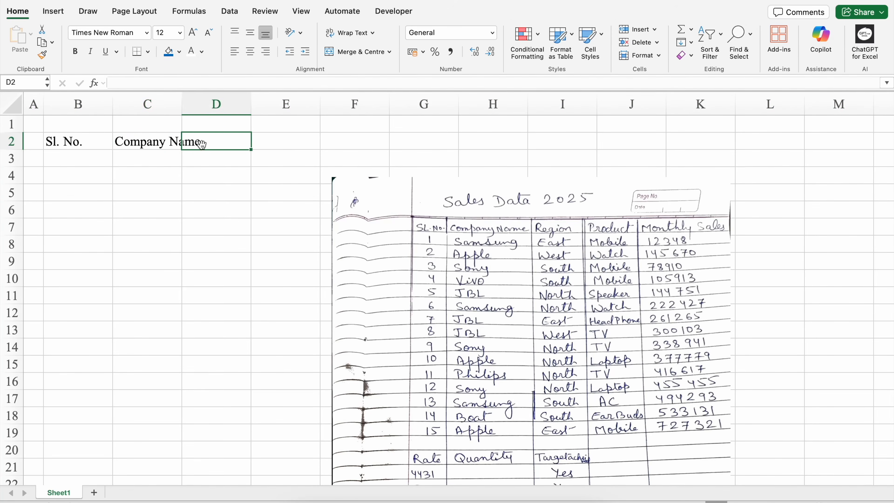
Fit the width of column C to the Company Name heading
{"action": "left_click", "coordinate": [159, 144]}
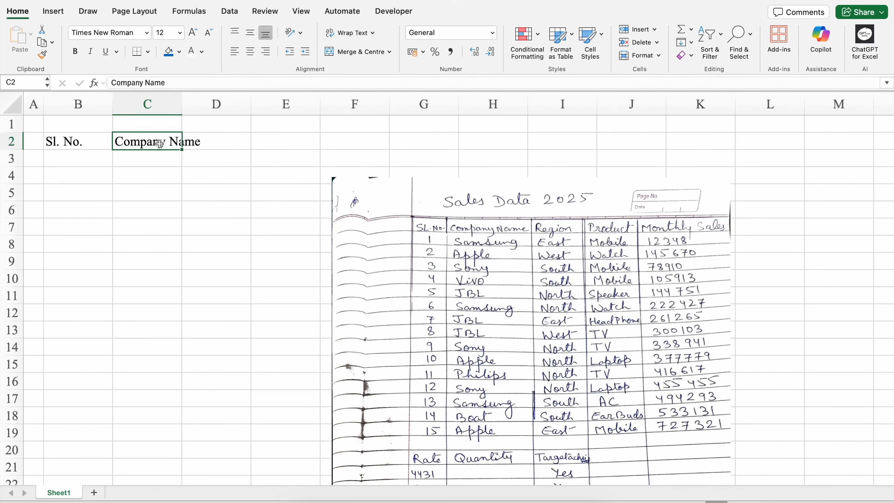
{"action": "left_click", "coordinate": [199, 142]}
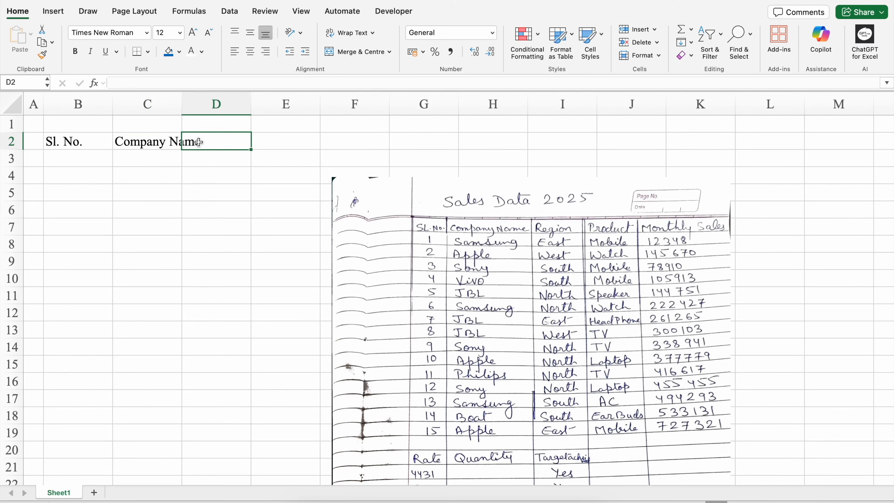
{"action": "double_click", "coordinate": [182, 102]}
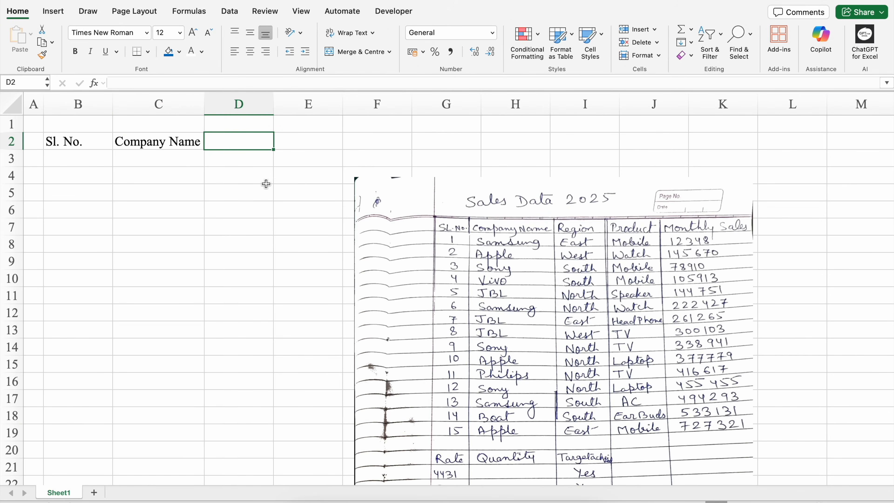
Enter the headings Region, Product and Monthly Sales in D2 to F2
{"action": "type", "text": "Region"}
{"action": "key", "text": "Tab"}
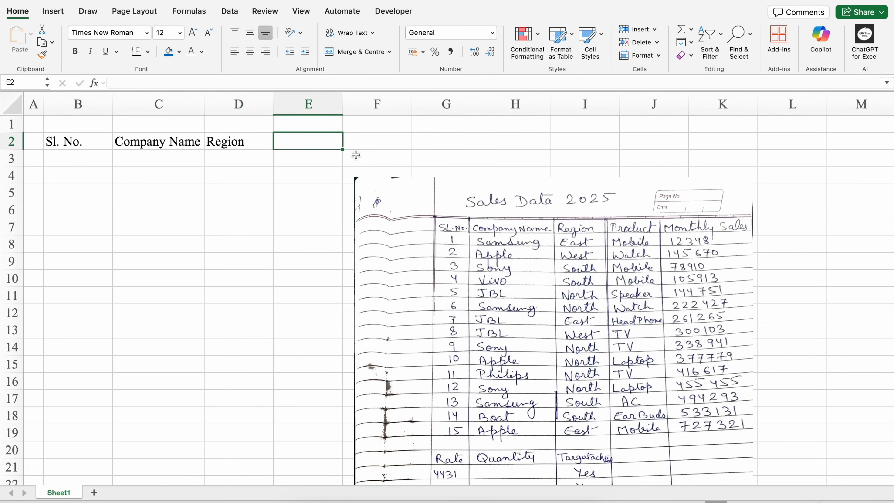
{"action": "type", "text": "Product"}
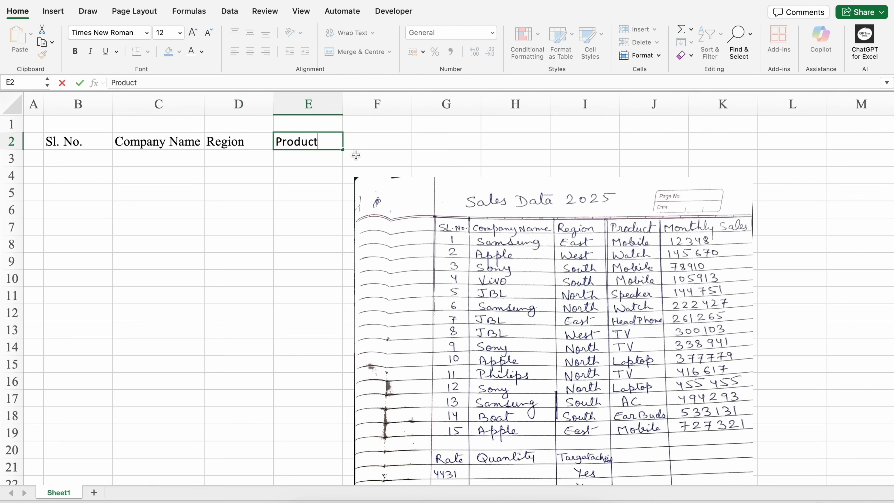
{"action": "key", "text": "Tab"}
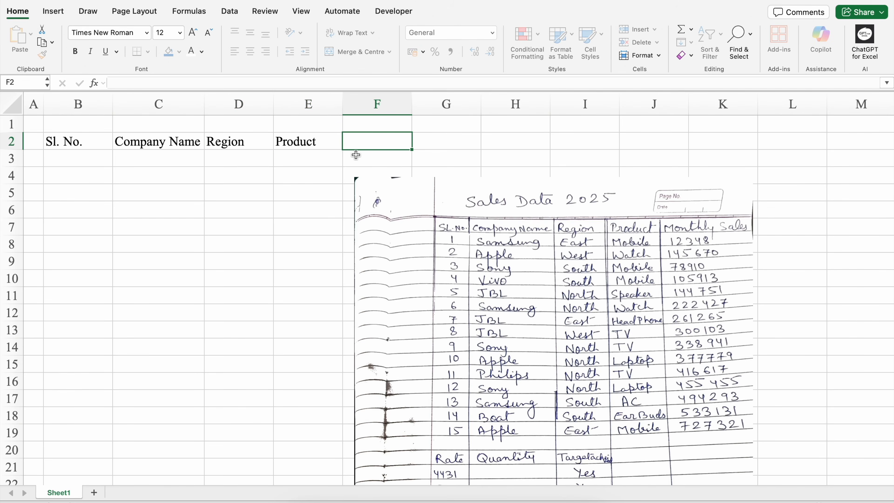
{"action": "type", "text": "Monthly Sales"}
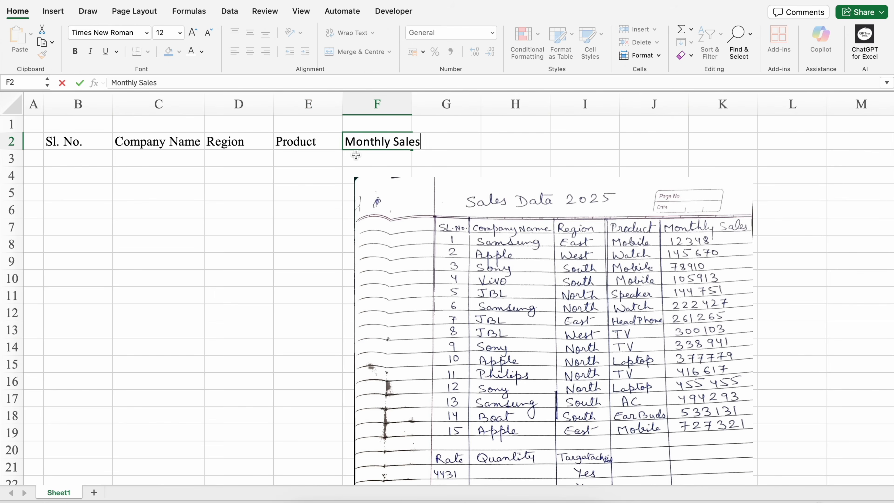
{"action": "key", "text": "Tab"}
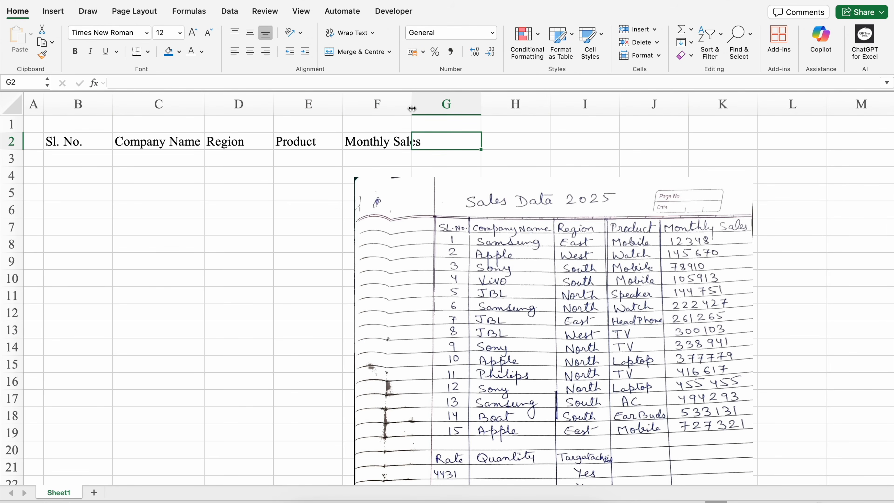
Widen column F beyond its Monthly Sales heading and reposition the picture so its top edge sits at row 5
{"action": "left_click_drag", "start_coordinate": [412, 108], "coordinate": [452, 108]}
{"action": "left_click_drag", "start_coordinate": [437, 399], "coordinate": [454, 380]}
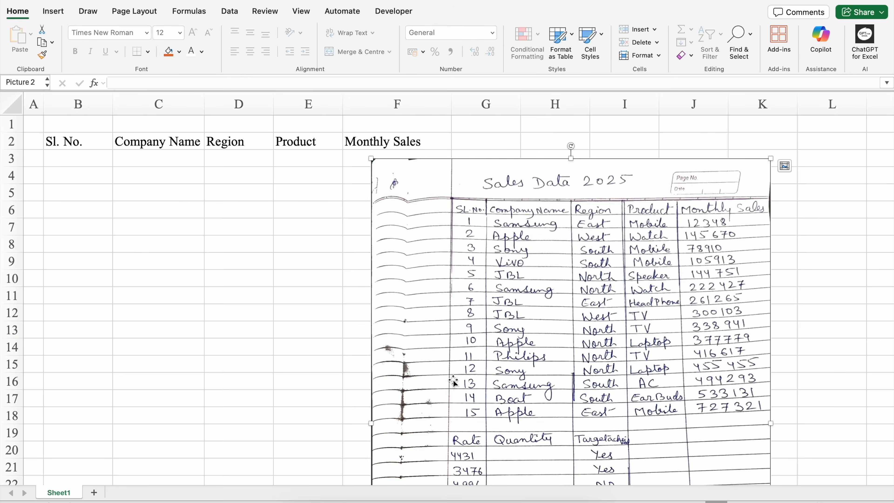
{"action": "left_click_drag", "start_coordinate": [493, 183], "coordinate": [495, 210]}
{"action": "key", "text": "Escape"}
Enter the headings Rate, Quantity and Target Achieved in G2 to I2 and fit column I to its heading
{"action": "type", "text": "Rate"}
{"action": "key", "text": "Tab"}
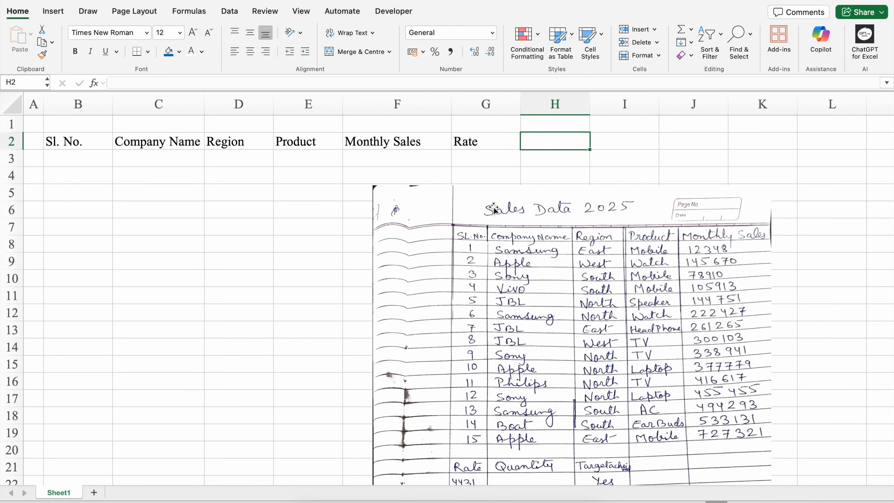
{"action": "type", "text": "Quantity"}
{"action": "key", "text": "Tab"}
{"action": "type", "text": "Target Acheiv"}
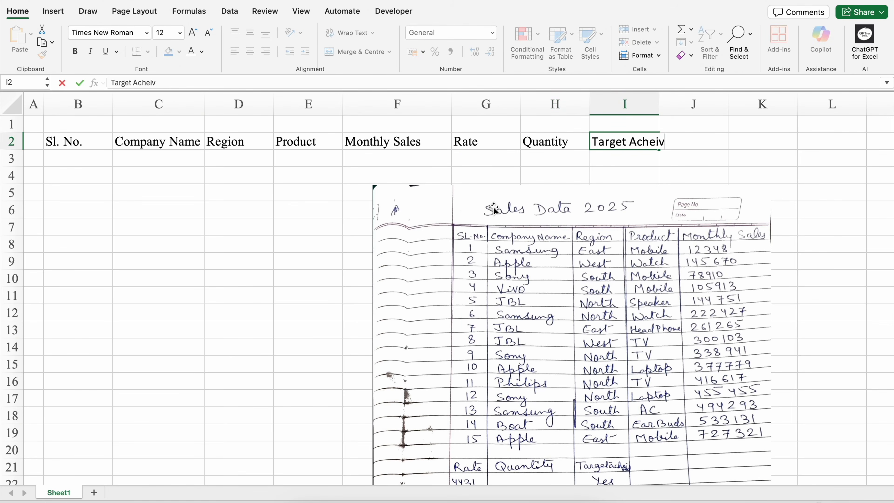
{"action": "type", "text": "ed"}
{"action": "key", "text": "Tab"}
{"action": "double_click", "coordinate": [660, 104]}
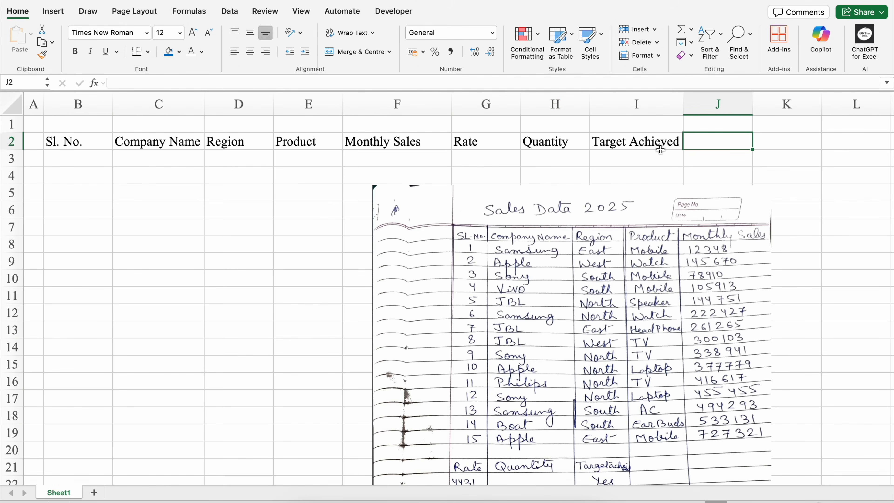
Enter the serial numbers 1 in B3 and 2 in B4
{"action": "left_click", "coordinate": [68, 162]}
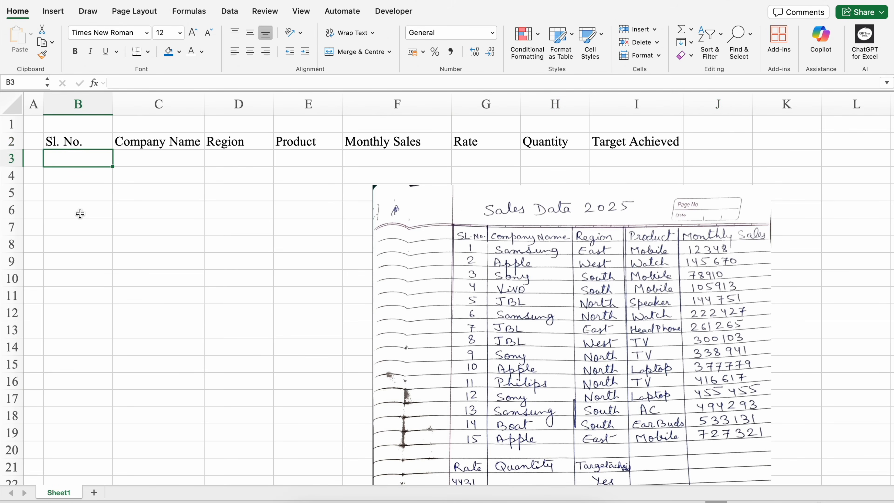
{"action": "type", "text": "1"}
{"action": "key", "text": "Return"}
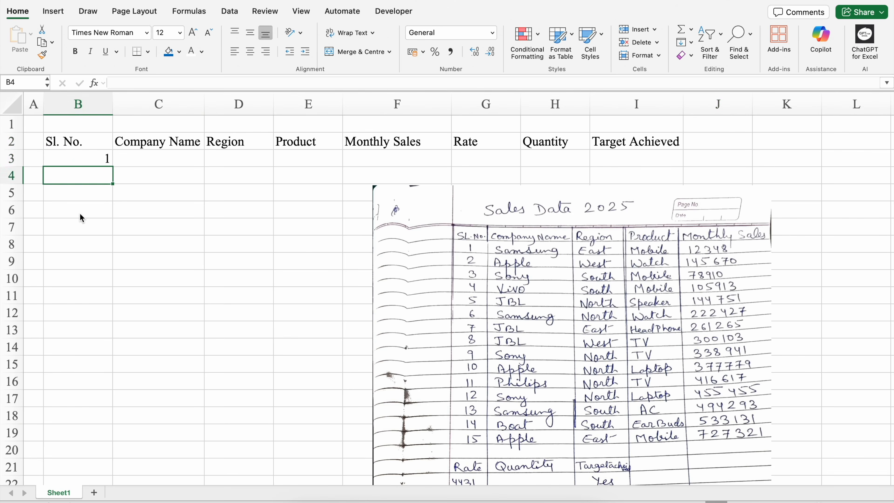
{"action": "type", "text": "2"}
{"action": "key", "text": "Return"}
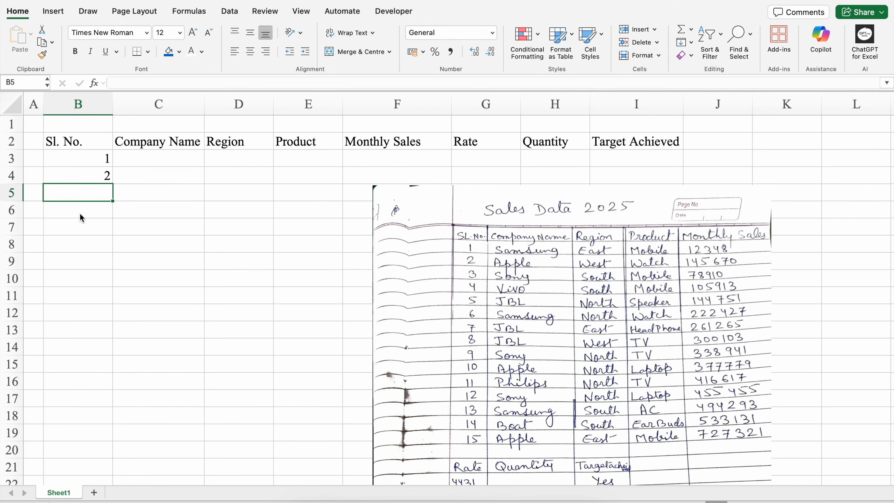
Center the contents of the whole Sl. No. column horizontally
{"action": "left_click", "coordinate": [97, 140]}
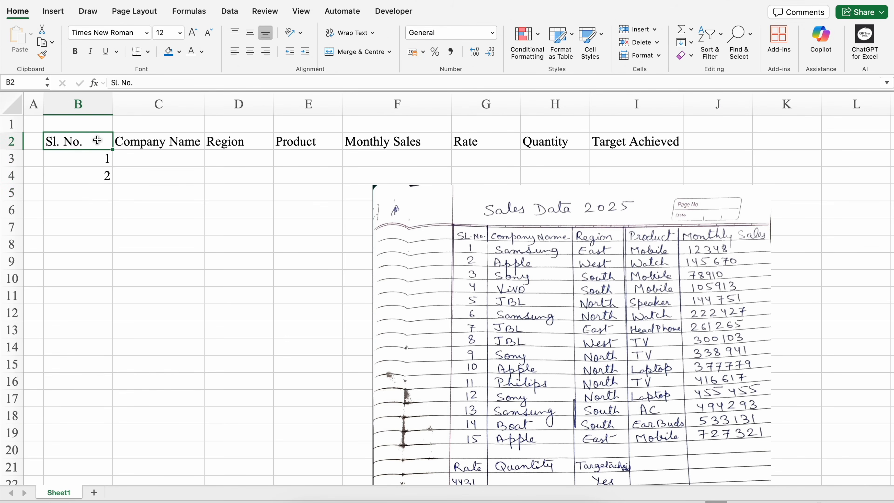
{"action": "left_click", "coordinate": [91, 158]}
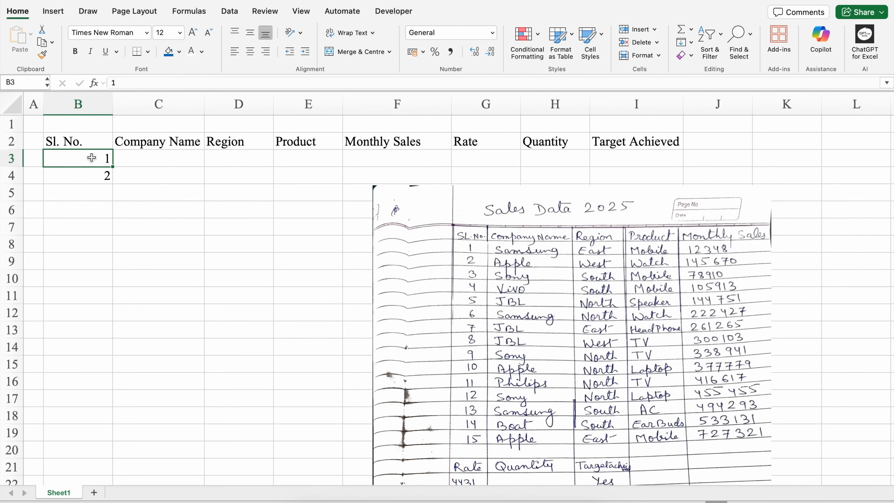
{"action": "left_click", "coordinate": [77, 104]}
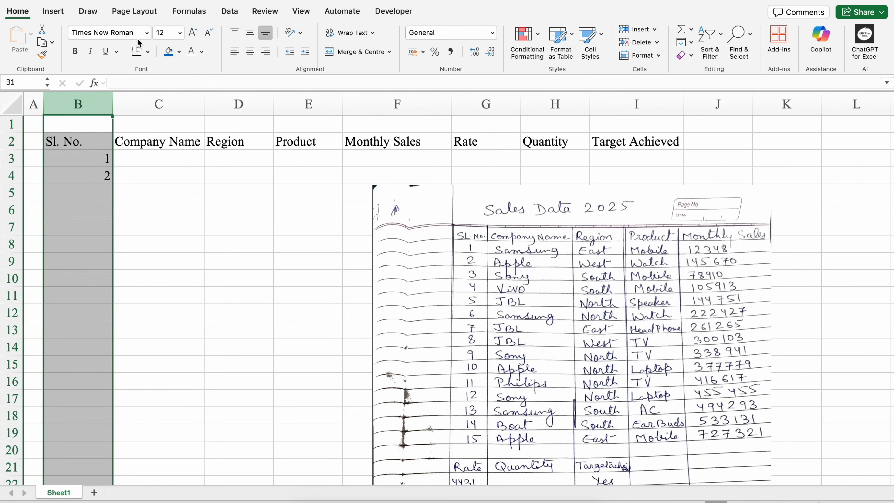
{"action": "left_click", "coordinate": [250, 51]}
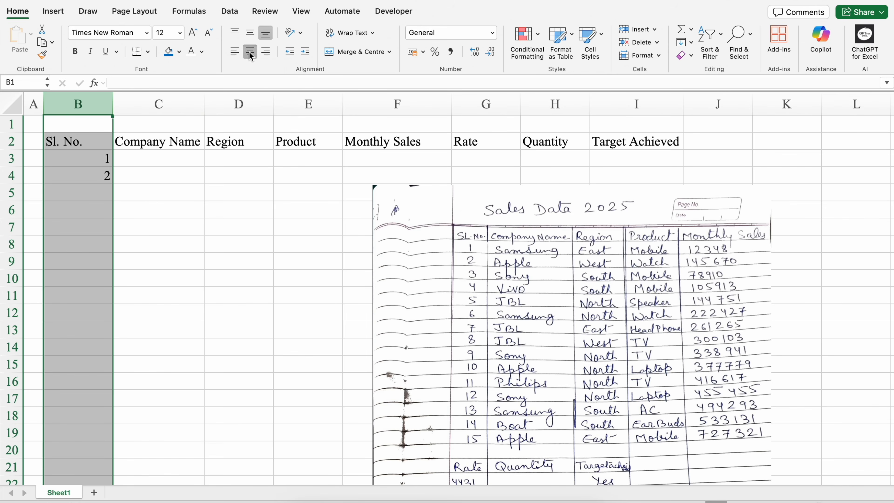
Extend the serial number series from B3:B4 down to 14 in B16
{"action": "left_click", "coordinate": [81, 160]}
{"action": "left_click", "coordinate": [80, 174]}
{"action": "left_click", "coordinate": [86, 193]}
{"action": "left_click", "coordinate": [94, 231]}
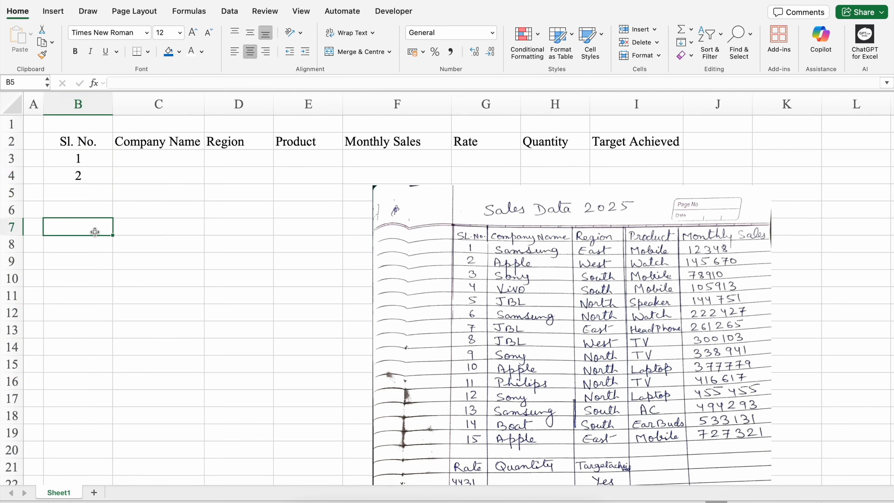
{"action": "left_click", "coordinate": [93, 191]}
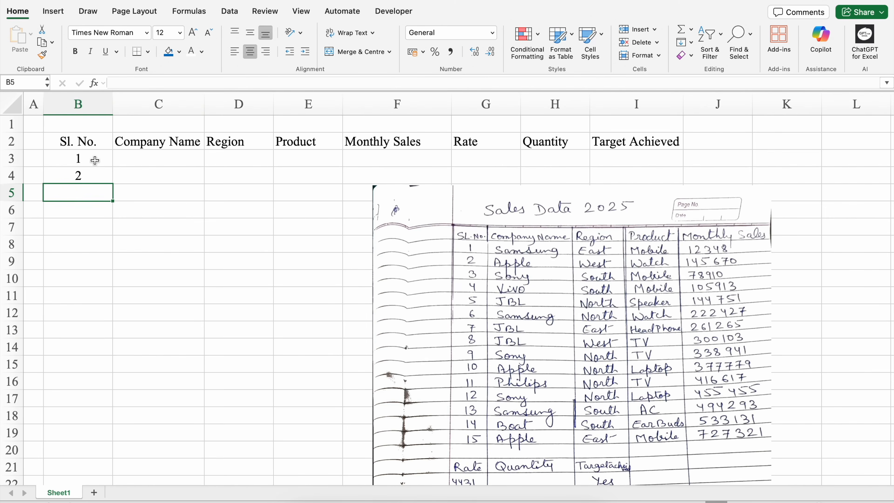
{"action": "left_click_drag", "start_coordinate": [92, 159], "coordinate": [102, 390]}
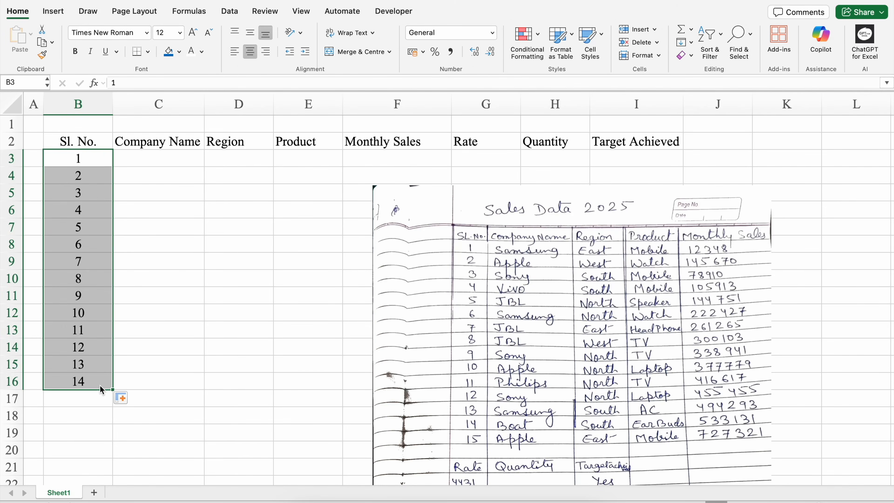
Make the whole heading row 2 bold
{"action": "left_click", "coordinate": [81, 141]}
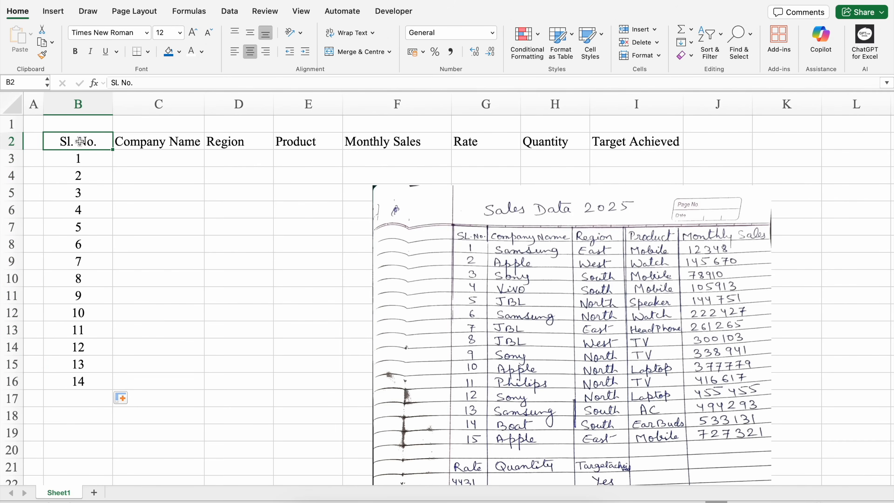
{"action": "left_click", "coordinate": [14, 141]}
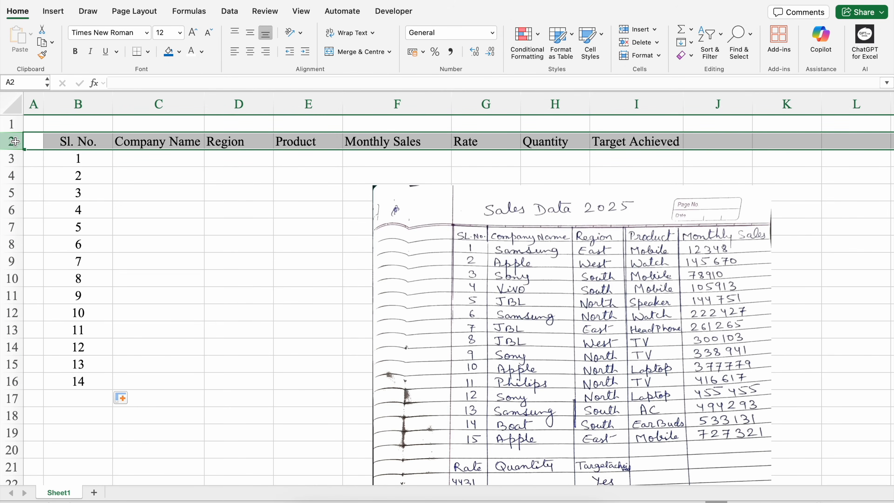
{"action": "key", "text": "super+b"}
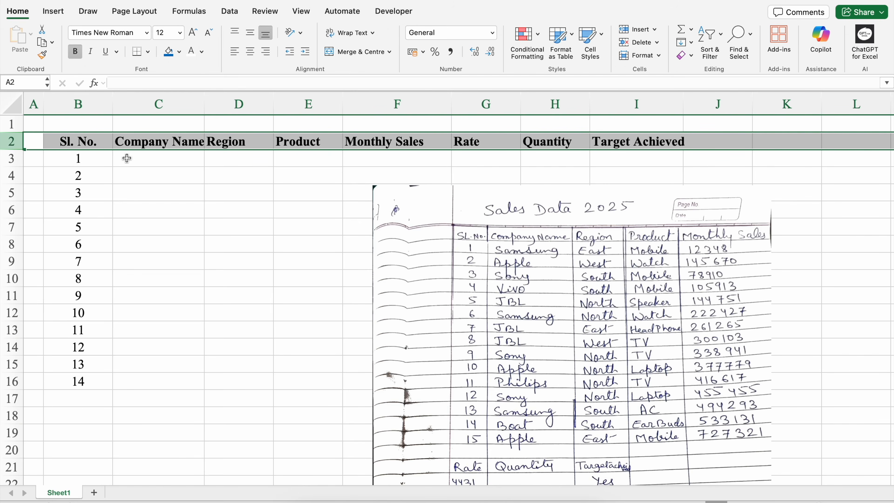
{"action": "left_click", "coordinate": [134, 165]}
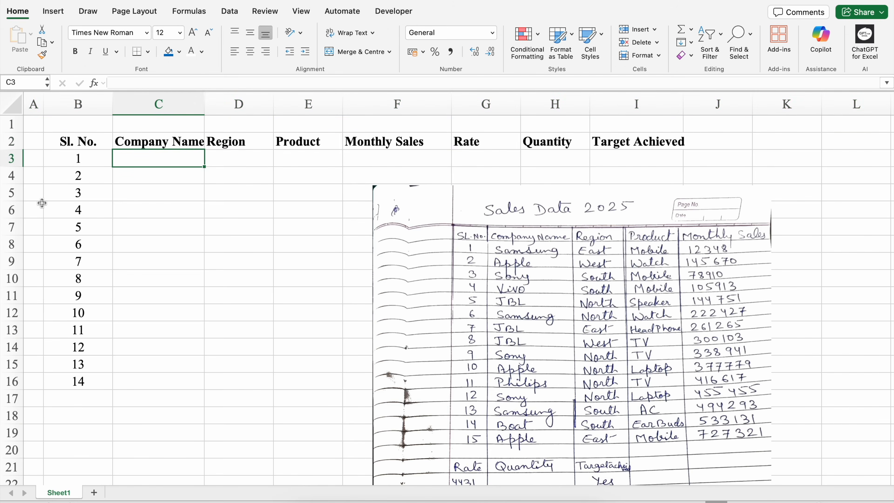
Roughly double the height of row 2 and middle-align all cells of the sheet vertically
{"action": "left_click_drag", "start_coordinate": [17, 150], "coordinate": [21, 169]}
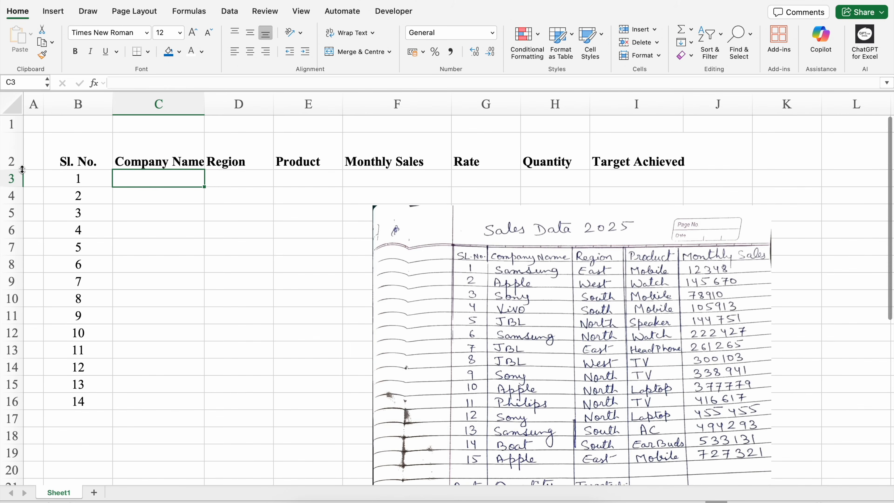
{"action": "left_click", "coordinate": [88, 149]}
{"action": "left_click", "coordinate": [159, 160]}
{"action": "left_click", "coordinate": [233, 161]}
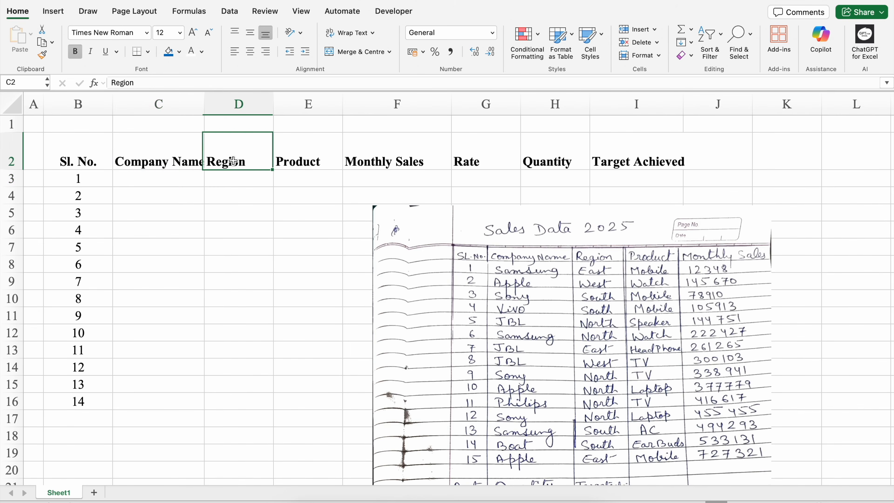
{"action": "left_click", "coordinate": [11, 106]}
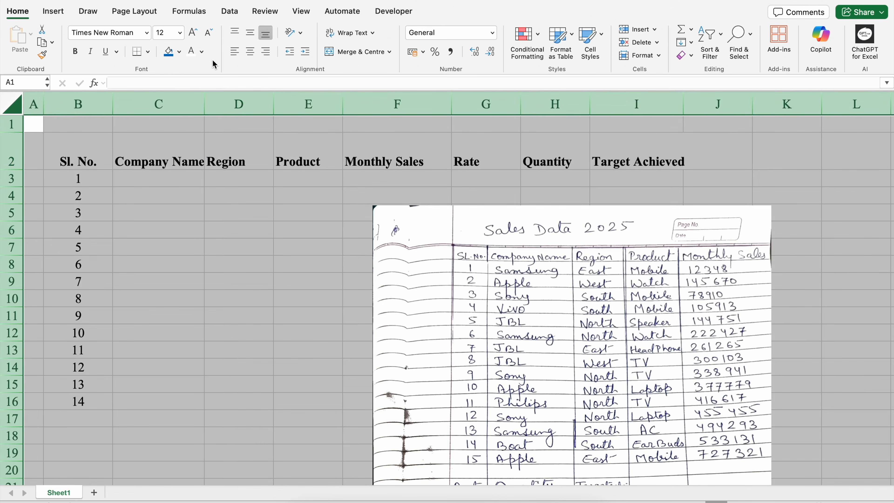
{"action": "left_click", "coordinate": [252, 35]}
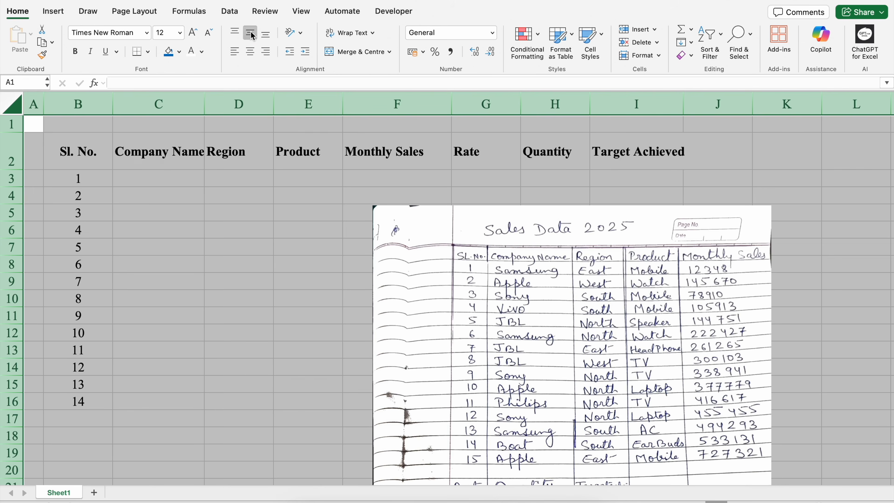
{"action": "left_click", "coordinate": [183, 180]}
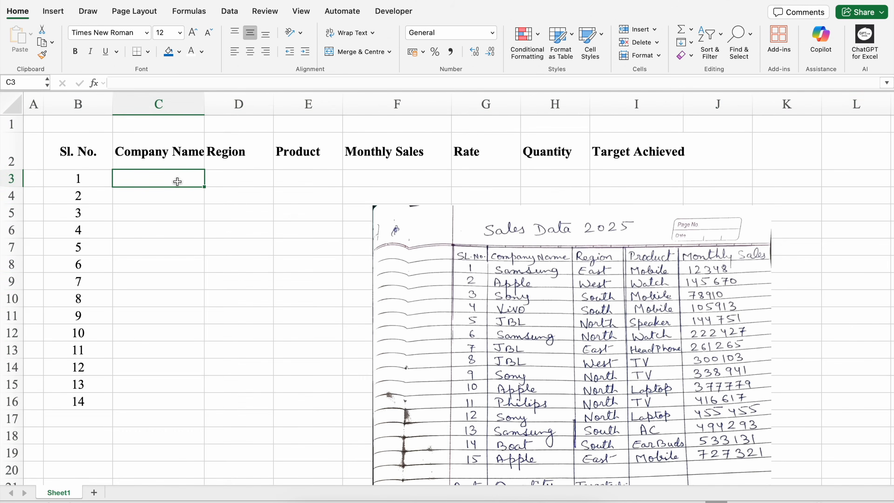
Widen column C slightly to fit its bold Company Name heading and center row 2 horizontally
{"action": "left_click_drag", "start_coordinate": [204, 102], "coordinate": [210, 102]}
{"action": "left_click", "coordinate": [12, 155]}
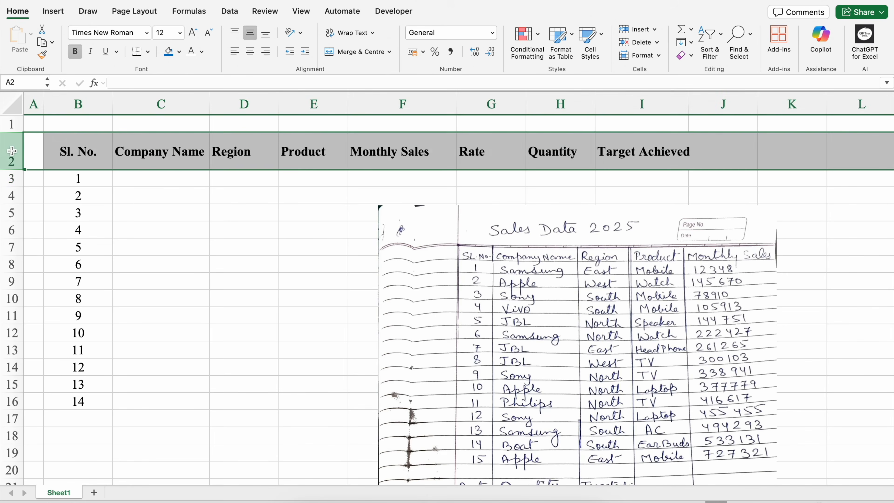
{"action": "left_click", "coordinate": [250, 51]}
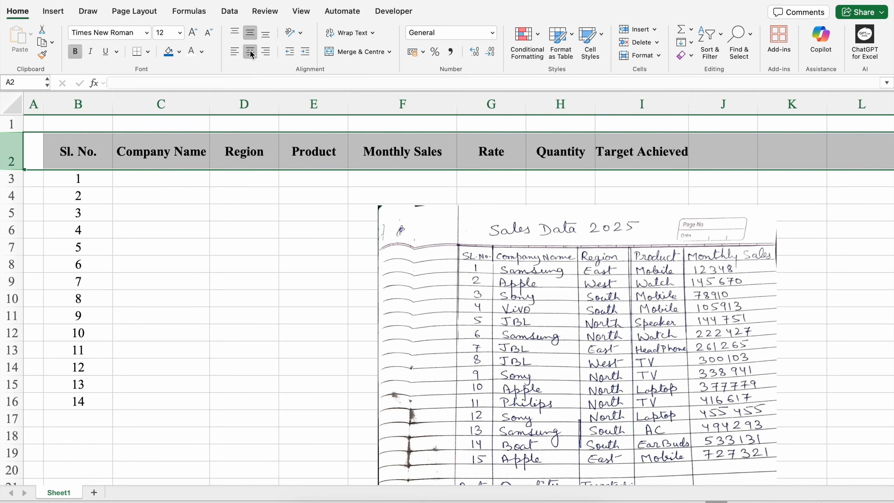
Apply All Borders to the table range B2:I16
{"action": "left_click", "coordinate": [102, 160]}
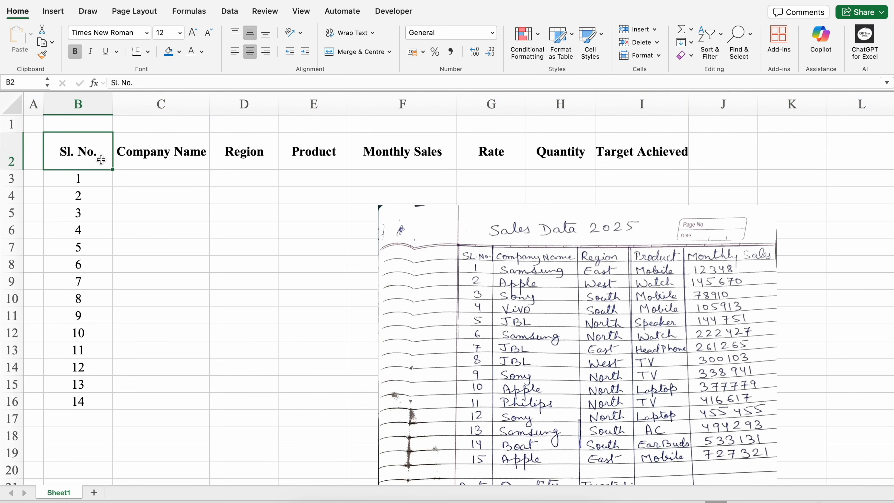
{"action": "key", "text": "ctrl+shift+Down"}
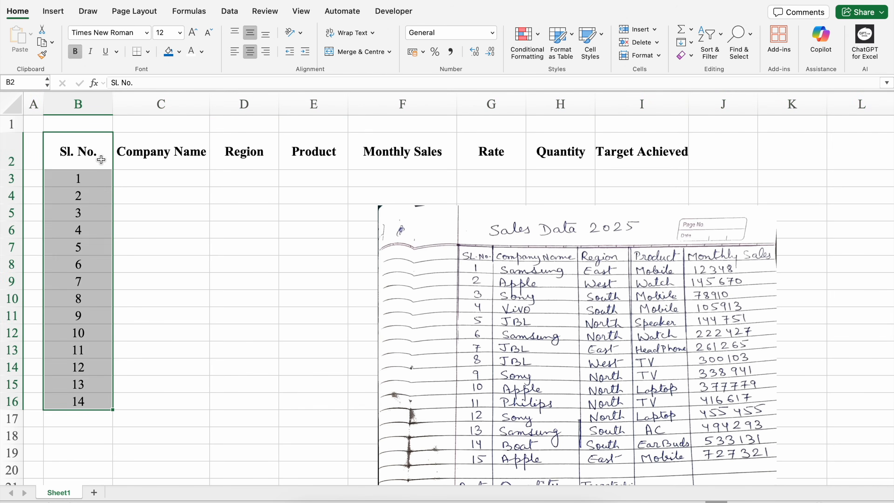
{"action": "key", "text": "ctrl+shift+Right"}
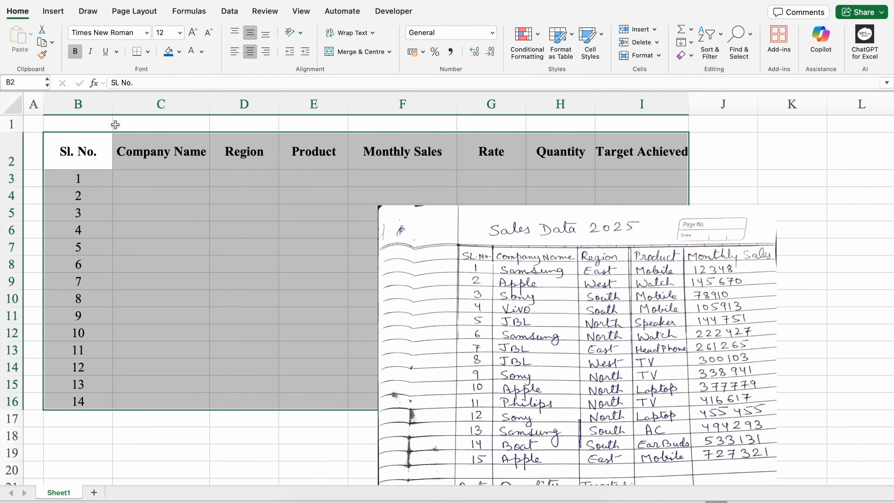
{"action": "left_click", "coordinate": [148, 52]}
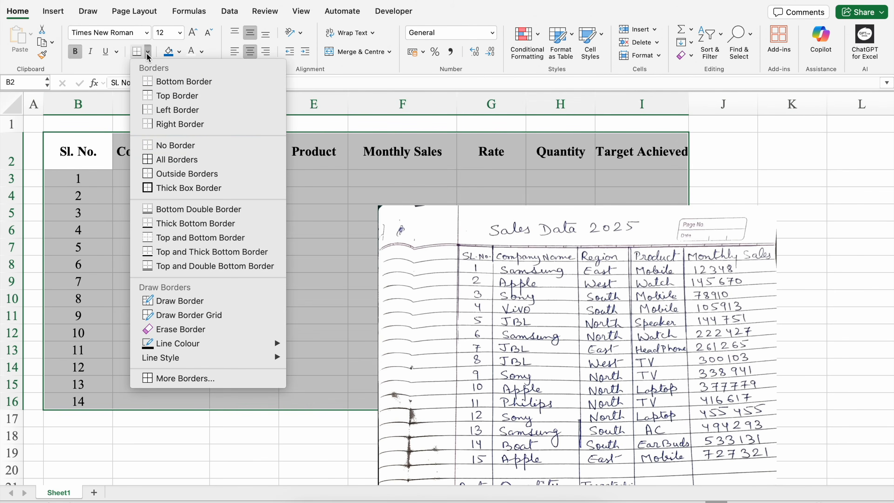
{"action": "left_click", "coordinate": [169, 160]}
Give the headings in B2:I2 a blue fill and a white font colour
{"action": "left_click", "coordinate": [90, 154]}
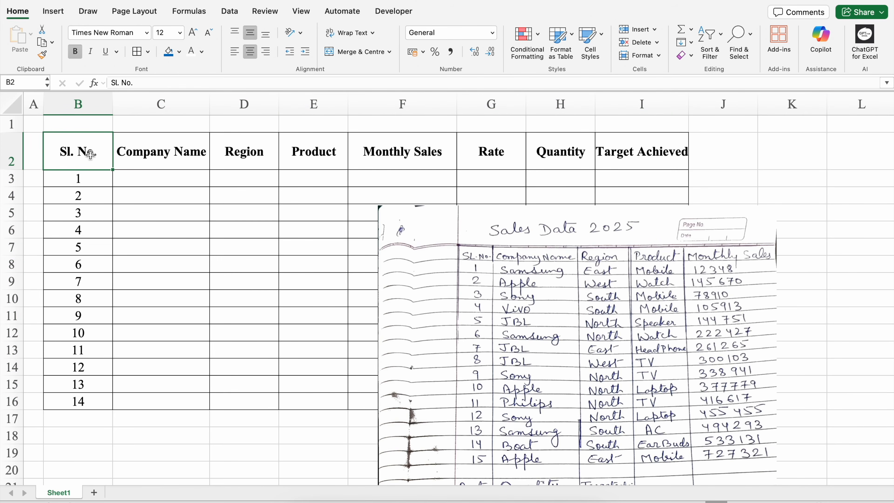
{"action": "key", "text": "ctrl+shift+Right"}
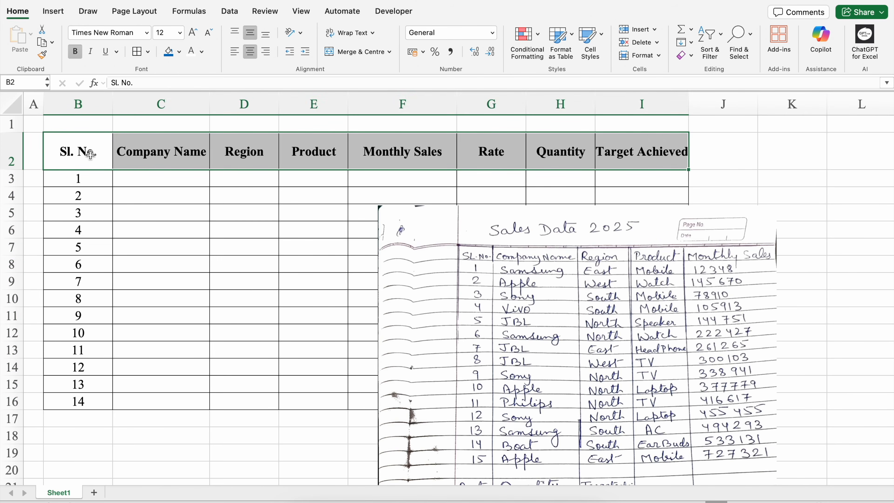
{"action": "left_click", "coordinate": [169, 56]}
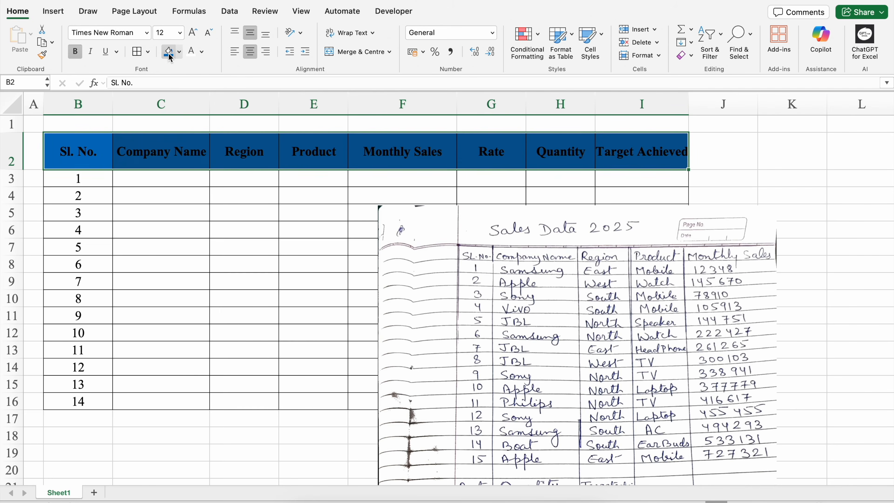
{"action": "left_click", "coordinate": [190, 53]}
Enter Samsung, East, Mobile and 12348 in C3 to F3 for serial number 1
{"action": "left_click", "coordinate": [177, 172]}
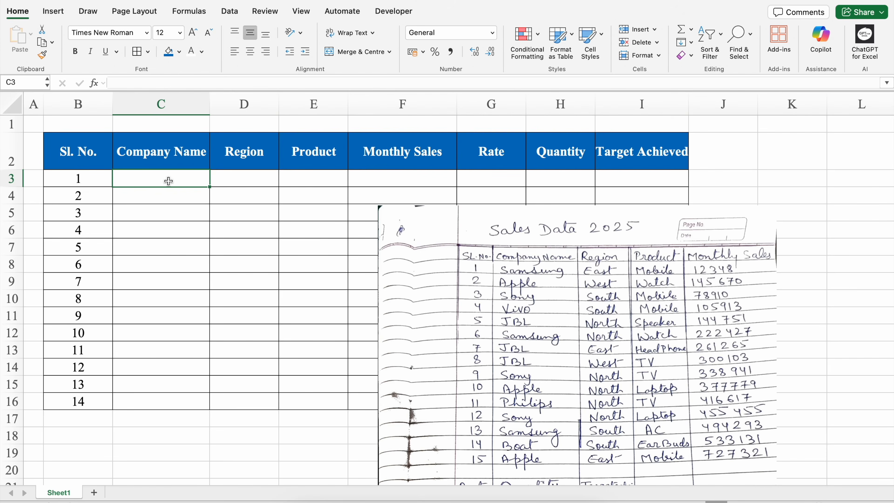
{"action": "type", "text": "Samsung"}
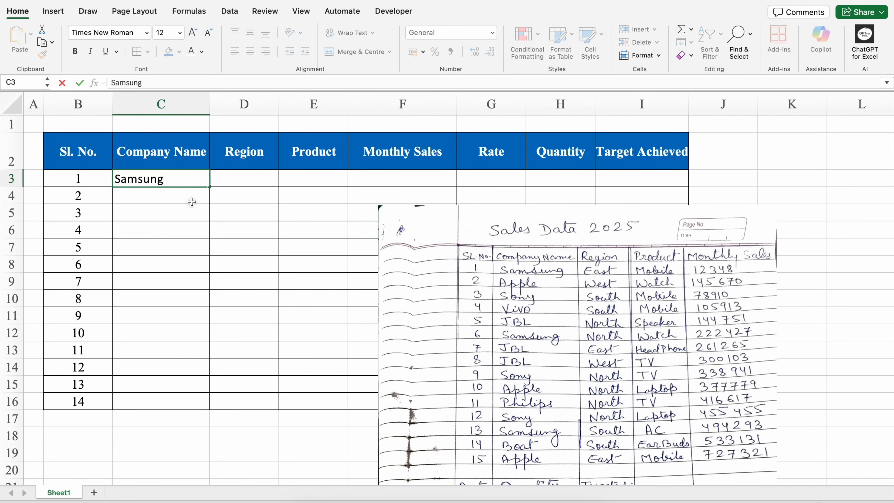
{"action": "key", "text": "Tab"}
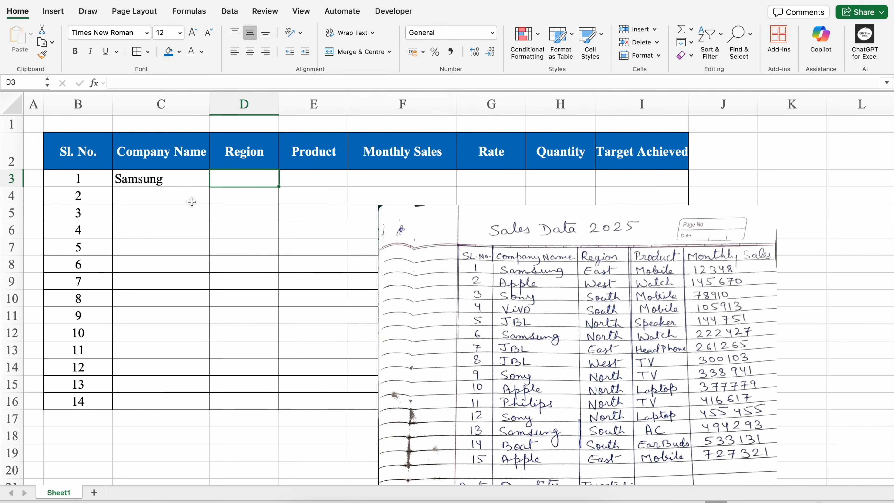
{"action": "type", "text": "East"}
{"action": "key", "text": "Tab"}
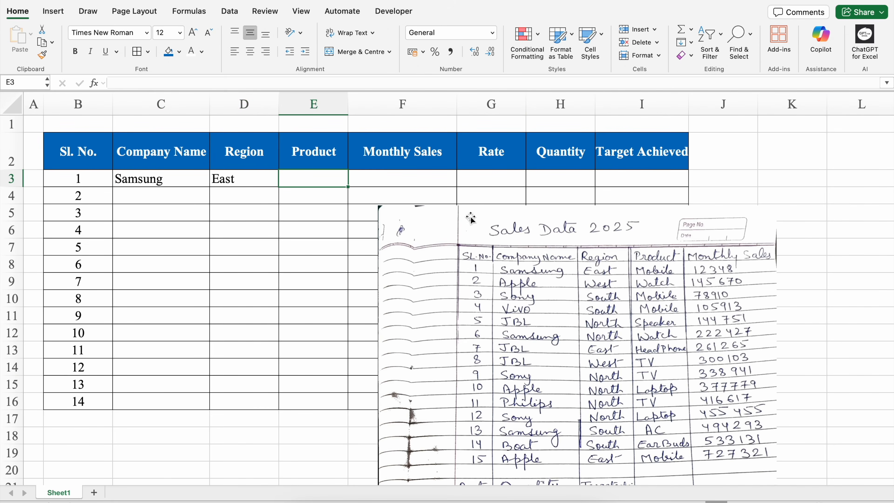
{"action": "type", "text": "Mobile"}
{"action": "left_click", "coordinate": [356, 184]}
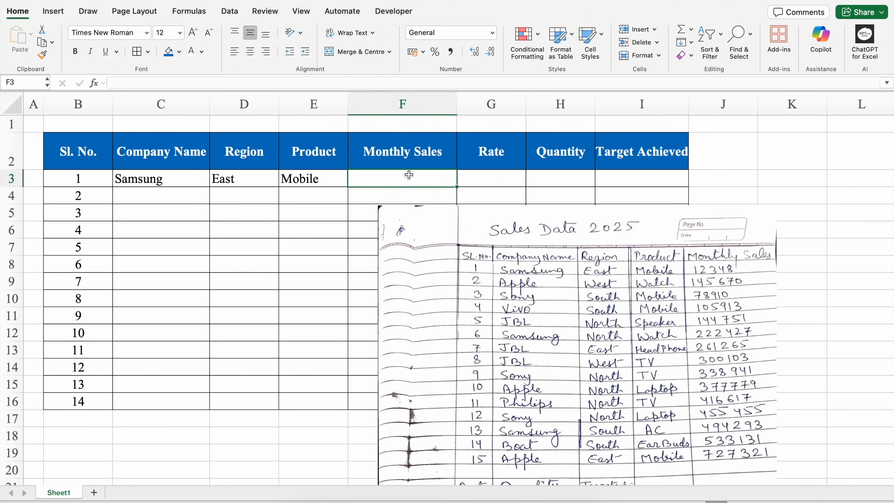
{"action": "type", "text": "12348"}
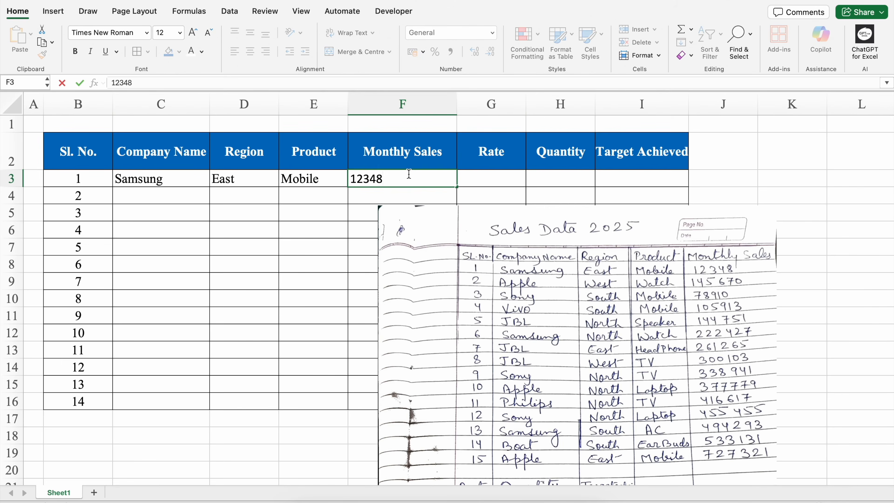
{"action": "key", "text": "Tab"}
Shrink the handwritten sheet picture and position it with its top edge at row 5, starting near the end of column G
{"action": "left_click_drag", "start_coordinate": [520, 222], "coordinate": [584, 206]}
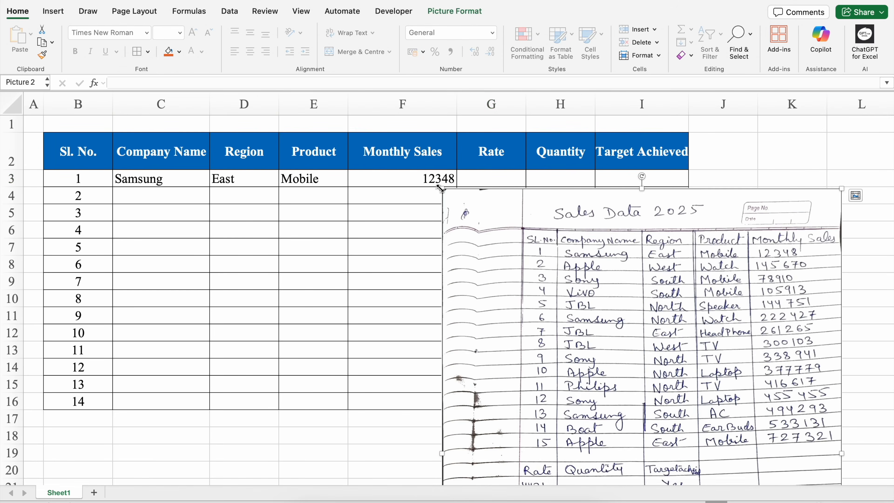
{"action": "left_click_drag", "start_coordinate": [442, 189], "coordinate": [585, 282]}
{"action": "left_click_drag", "start_coordinate": [636, 335], "coordinate": [643, 260]}
Enter the rate 4431 in G3 and Yes under Target Achieved in I3, leaving Quantity blank
{"action": "left_click", "coordinate": [492, 178]}
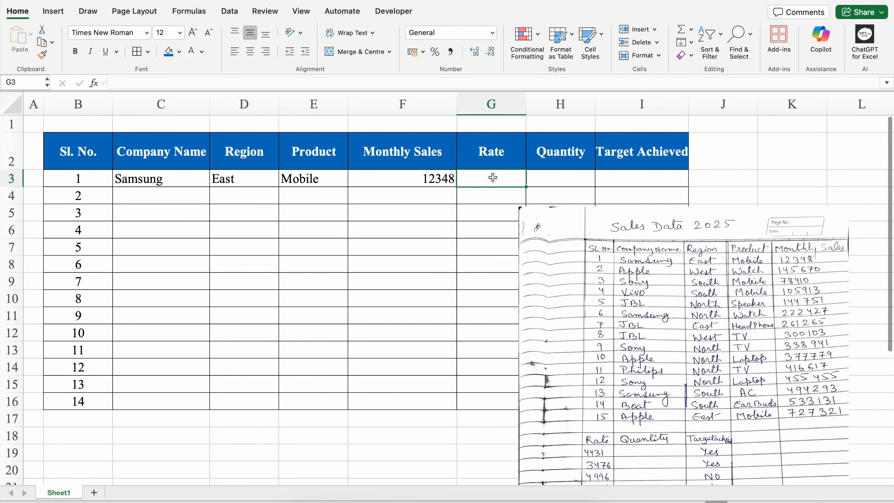
{"action": "type", "text": "4431"}
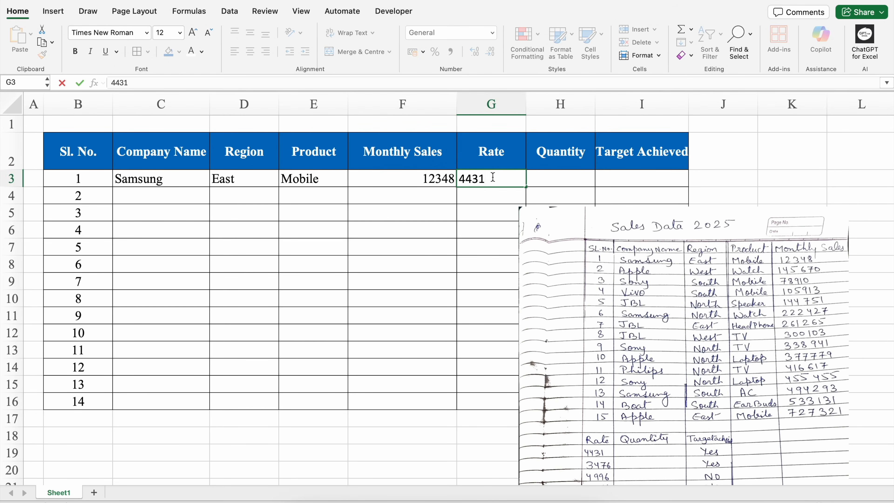
{"action": "key", "text": "Tab"}
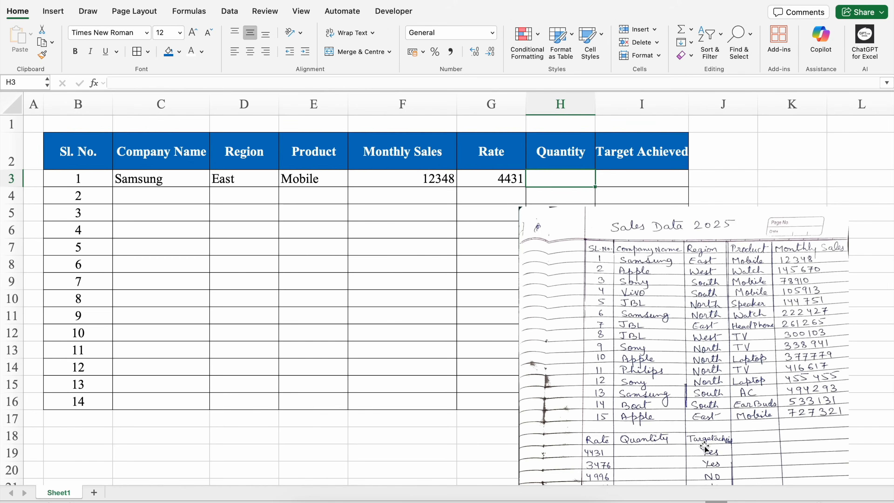
{"action": "left_click", "coordinate": [632, 179]}
{"action": "type", "text": "Y"}
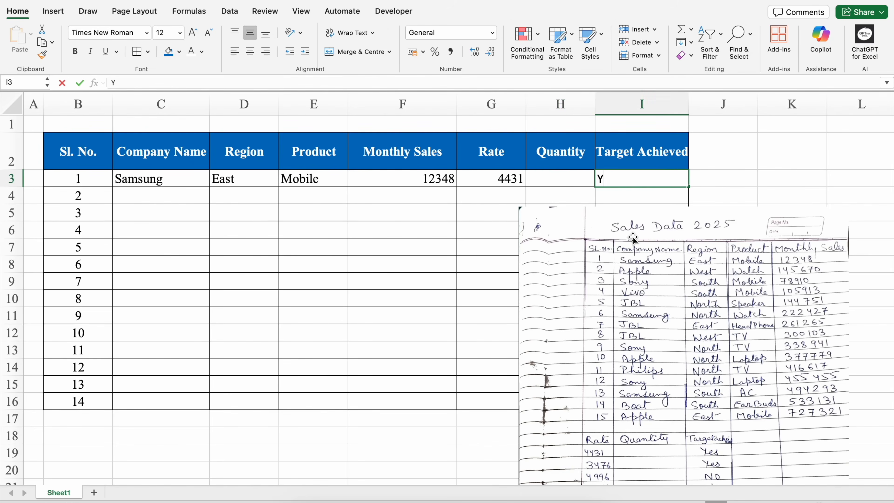
{"action": "type", "text": "es"}
{"action": "key", "text": "Return"}
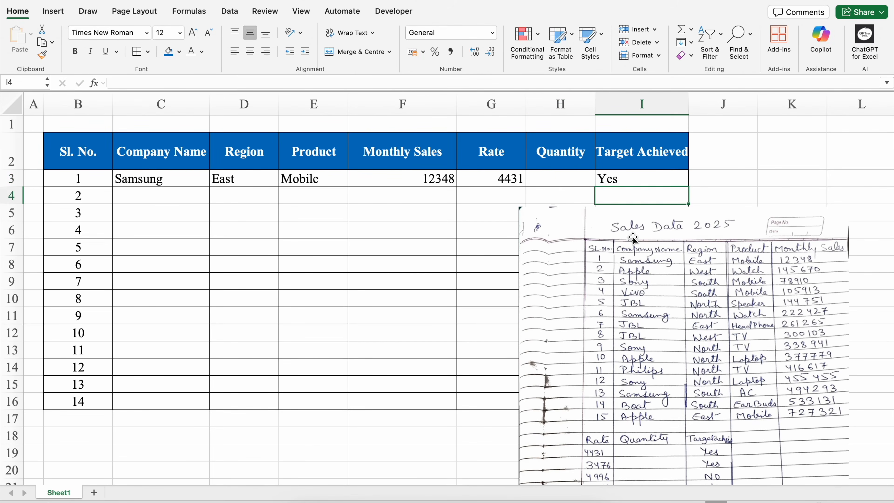
Enter Apple, West, Watch and 145670 in C4 to F4 for serial number 2
{"action": "left_click", "coordinate": [202, 199]}
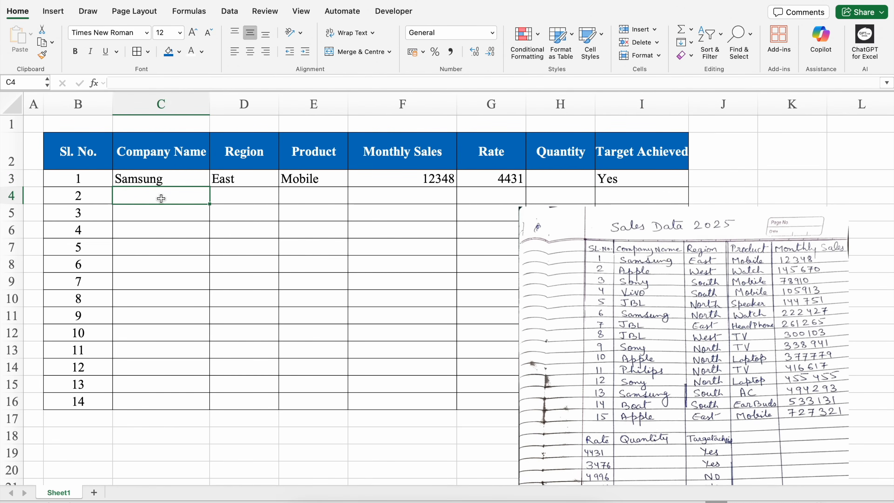
{"action": "type", "text": "Apple"}
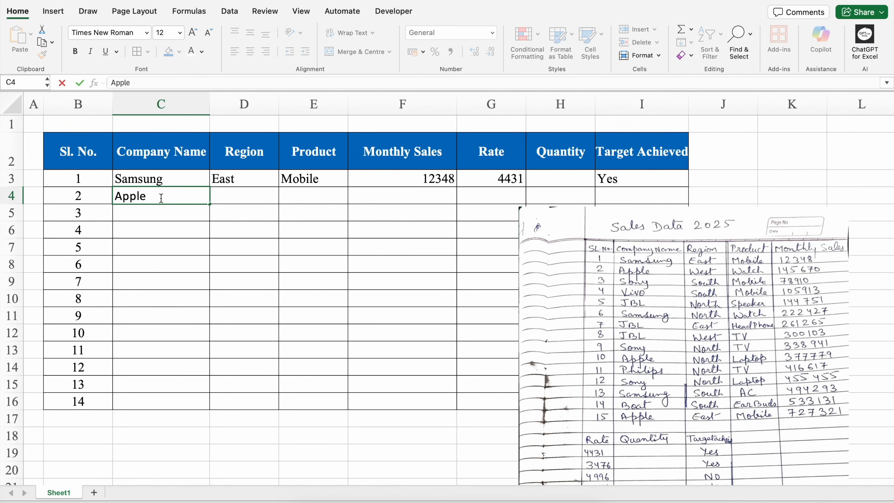
{"action": "key", "text": "Tab"}
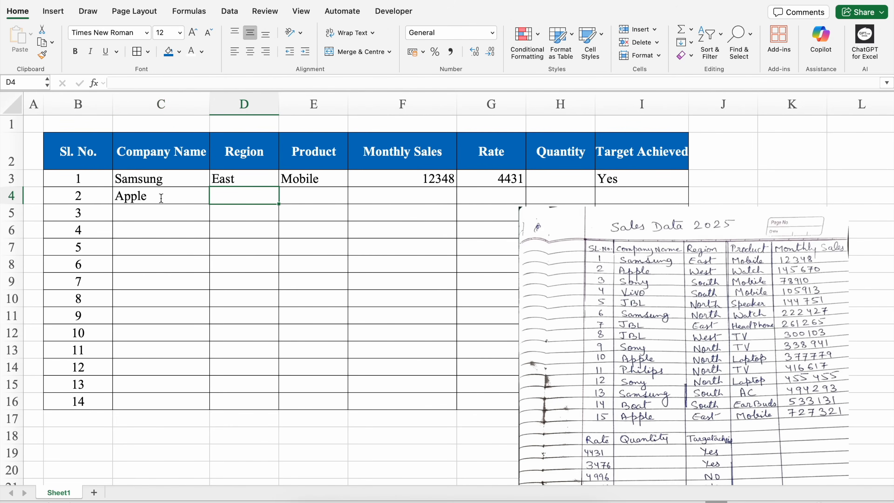
{"action": "type", "text": "West"}
{"action": "key", "text": "Tab"}
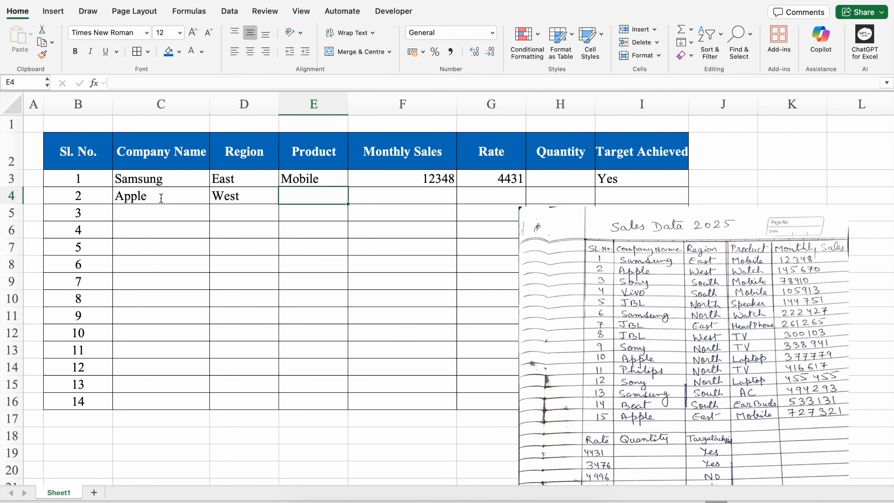
{"action": "type", "text": "Watch"}
{"action": "key", "text": "Tab"}
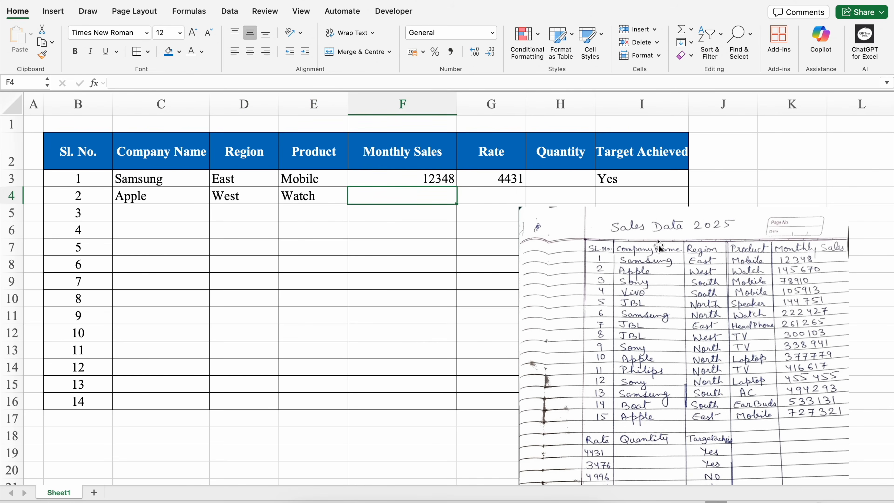
{"action": "type", "text": "145670"}
{"action": "key", "text": "Tab"}
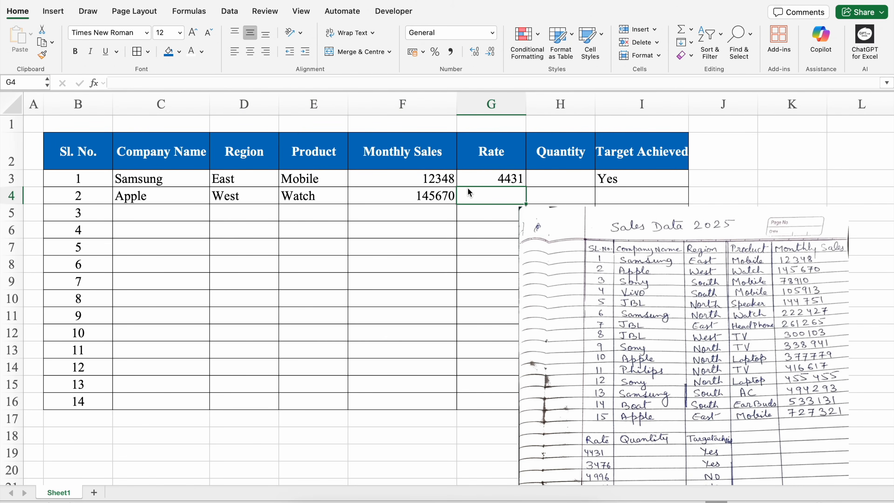
Enter the rate 3476 in G4 and Yes in I4, and move the handwritten sheet picture down to start at row 7
{"action": "type", "text": "3476"}
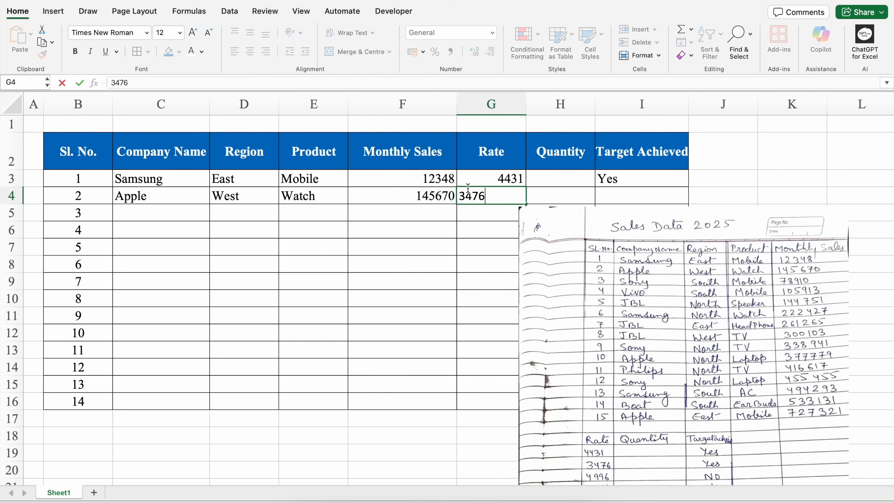
{"action": "key", "text": "Tab"}
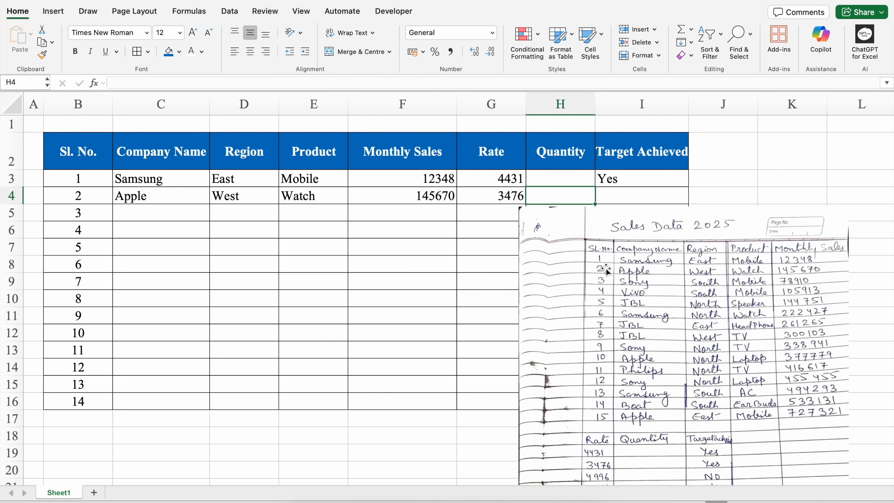
{"action": "left_click", "coordinate": [630, 197]}
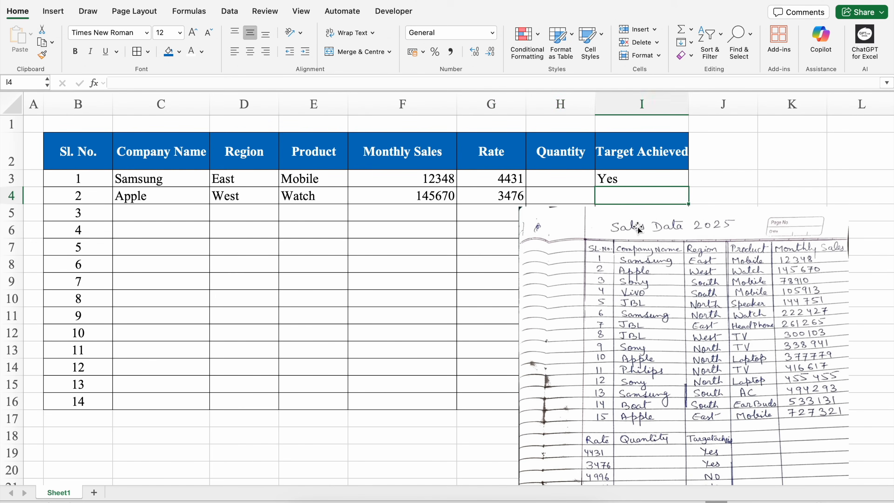
{"action": "left_click_drag", "start_coordinate": [638, 227], "coordinate": [639, 260]}
{"action": "left_click", "coordinate": [628, 196]}
{"action": "type", "text": "Yes"}
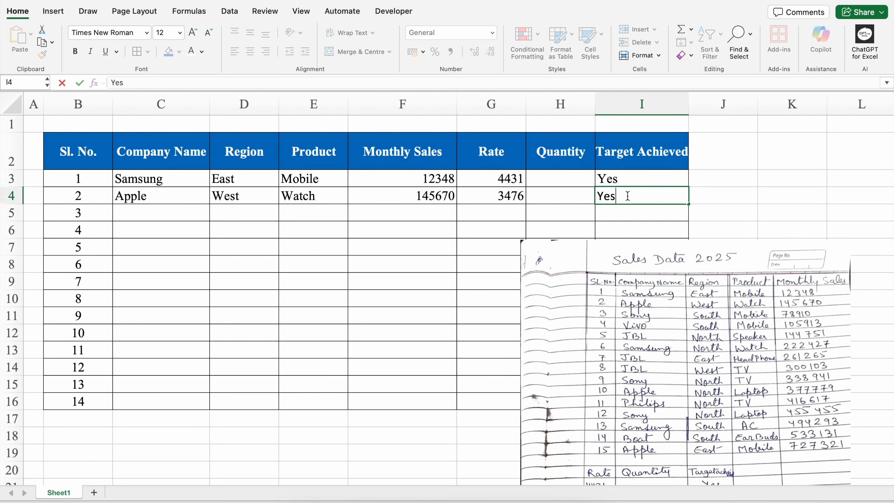
{"action": "key", "text": "Return"}
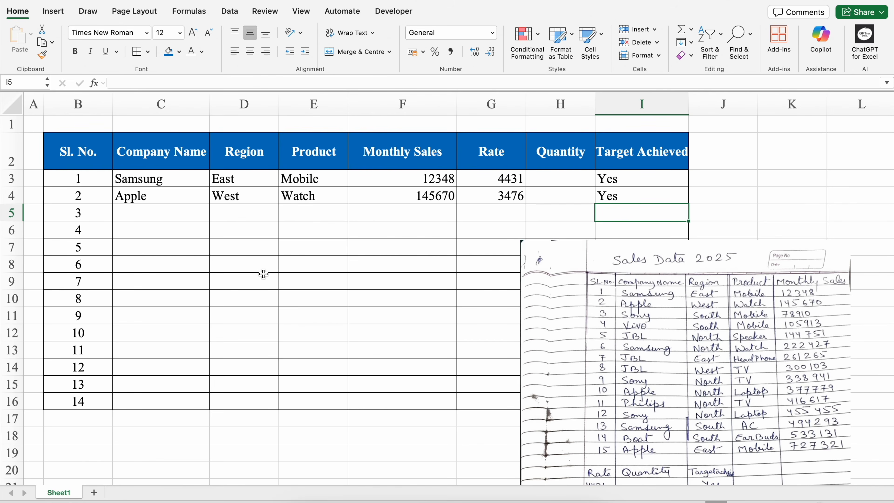
Centre the contents of columns F to H horizontally
{"action": "left_click", "coordinate": [412, 179]}
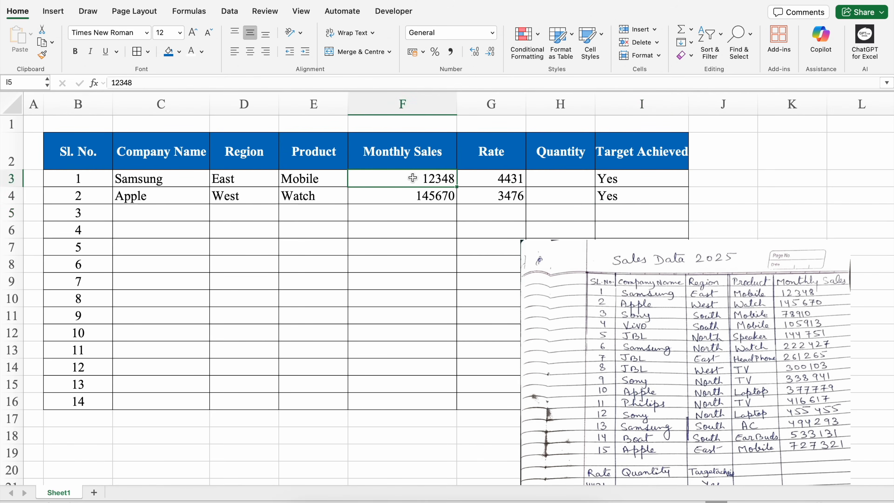
{"action": "left_click", "coordinate": [483, 196]}
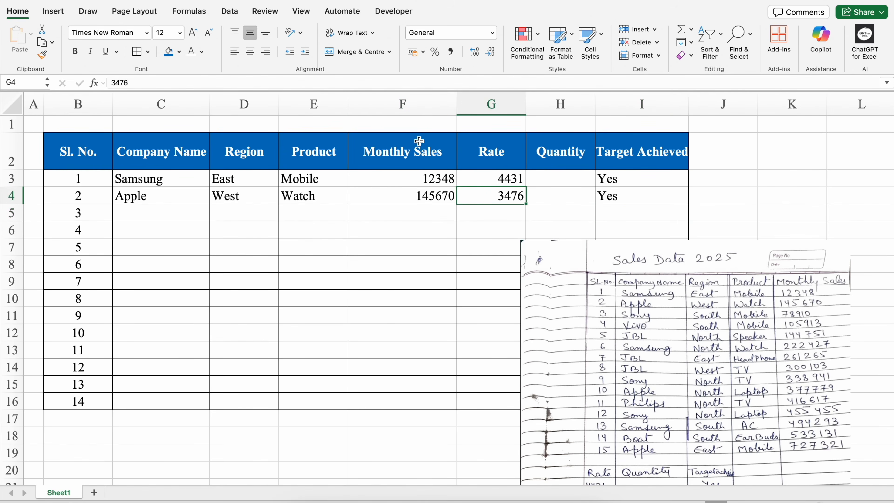
{"action": "left_click_drag", "start_coordinate": [388, 105], "coordinate": [538, 115]}
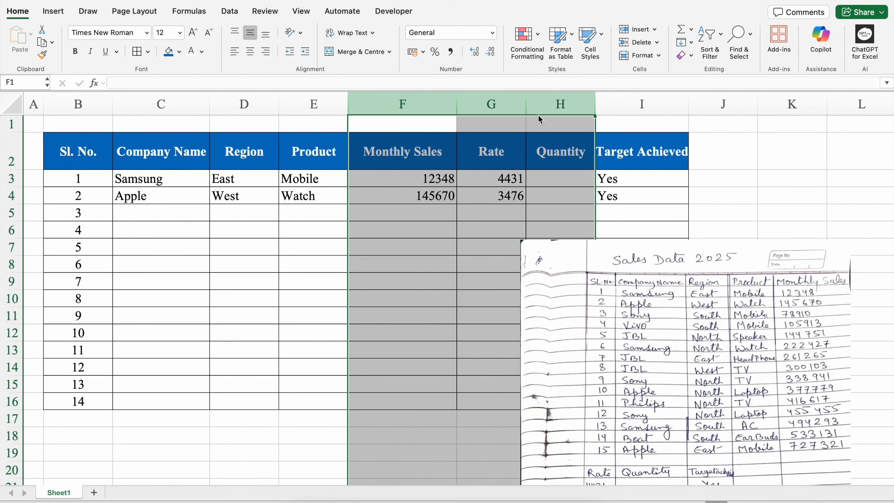
{"action": "left_click", "coordinate": [251, 53]}
Calculate the Quantity in H3 with the formula =F3/G3
{"action": "left_click", "coordinate": [556, 181]}
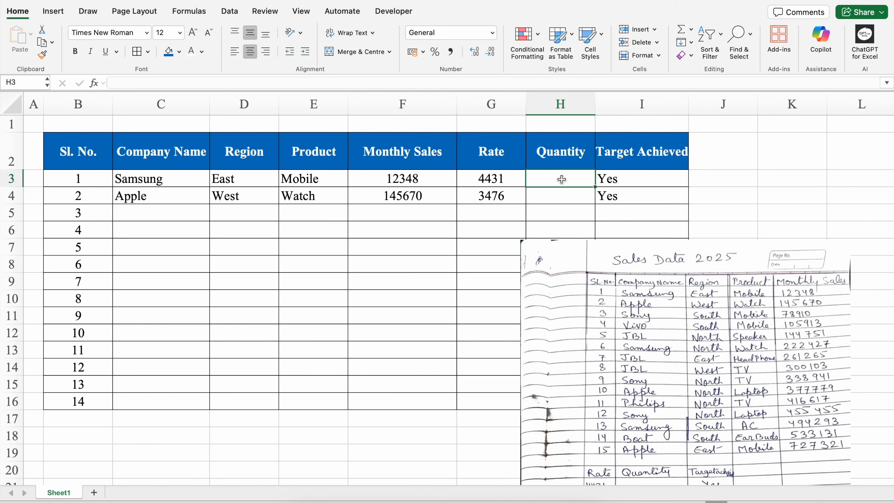
{"action": "type", "text": "="}
{"action": "left_click", "coordinate": [427, 181]}
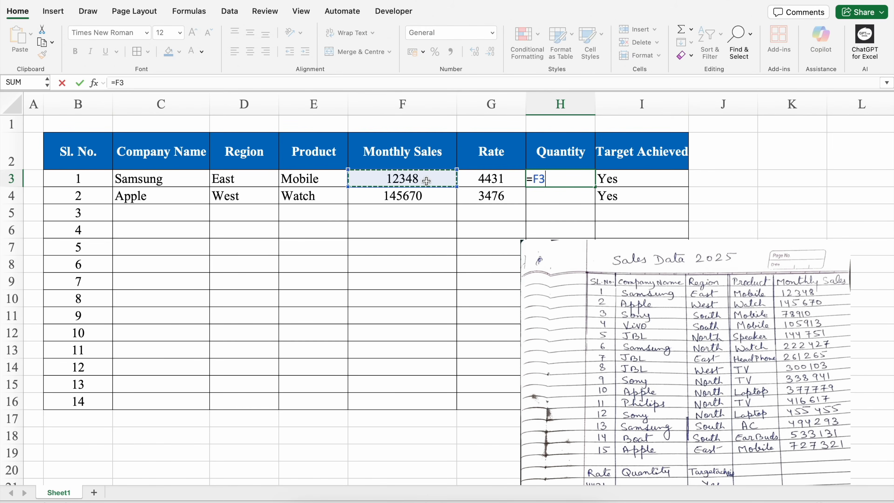
{"action": "type", "text": "/"}
{"action": "left_click", "coordinate": [475, 179]}
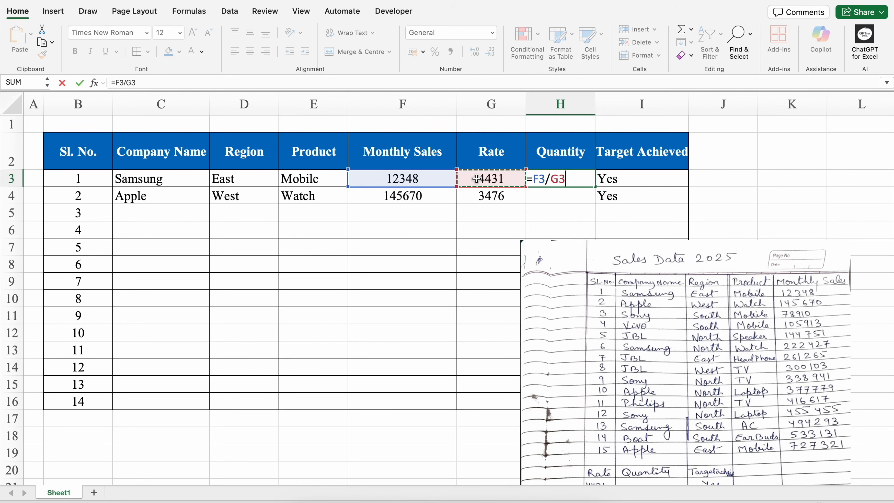
{"action": "key", "text": "Return"}
Reduce the Quantity in H3 to no decimal places and fill its formula down to H4
{"action": "left_click", "coordinate": [573, 178]}
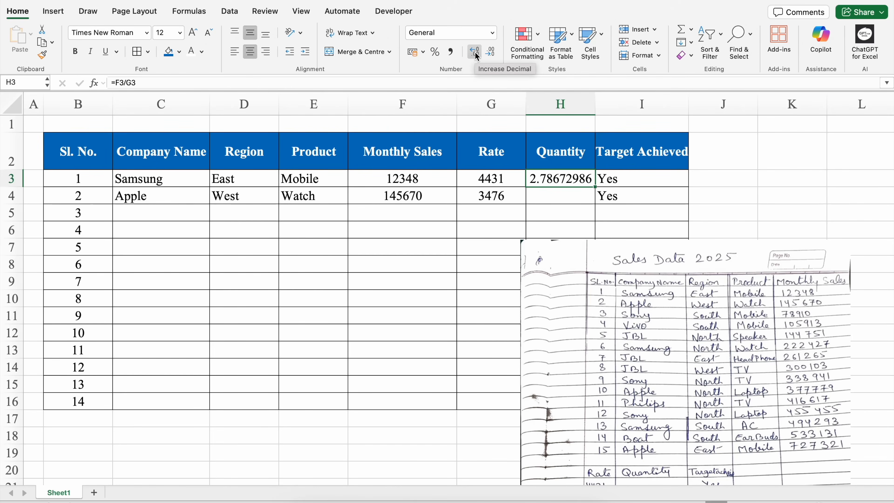
{"action": "left_click", "coordinate": [490, 51]}
{"action": "left_click", "coordinate": [491, 52]}
{"action": "left_click", "coordinate": [490, 51]}
{"action": "left_click", "coordinate": [491, 52]}
{"action": "left_click", "coordinate": [491, 52]}
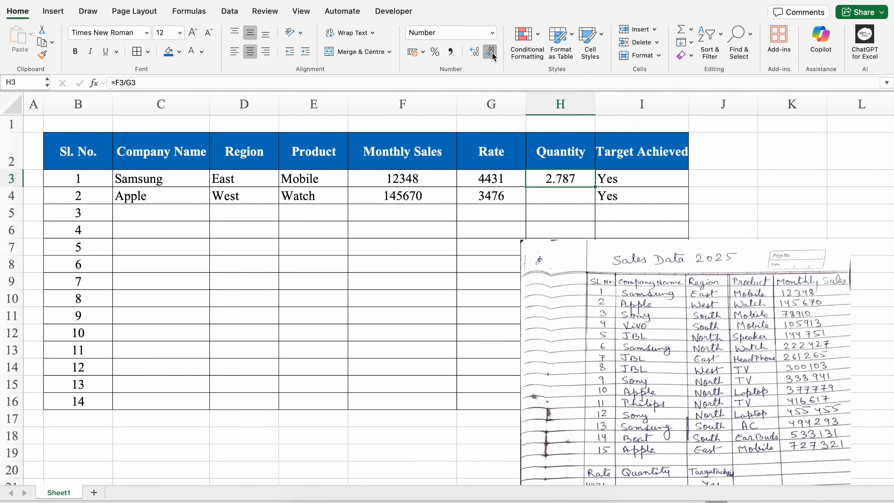
{"action": "left_click", "coordinate": [491, 52]}
{"action": "left_click", "coordinate": [491, 51]}
{"action": "left_click", "coordinate": [490, 51]}
{"action": "left_click_drag", "start_coordinate": [595, 186], "coordinate": [594, 199]}
{"action": "left_click", "coordinate": [582, 197]}
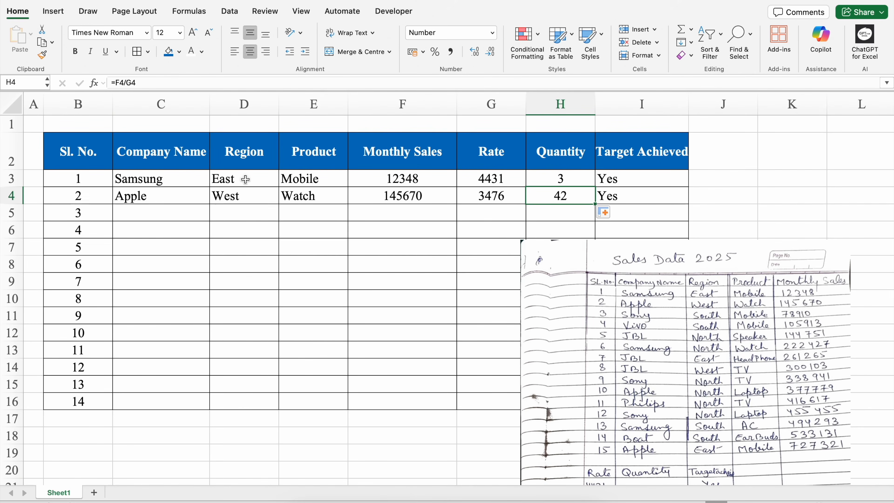
Add list data validation to the Region cells D3:D16 with the source East,West,North,South
{"action": "left_click_drag", "start_coordinate": [245, 180], "coordinate": [246, 401]}
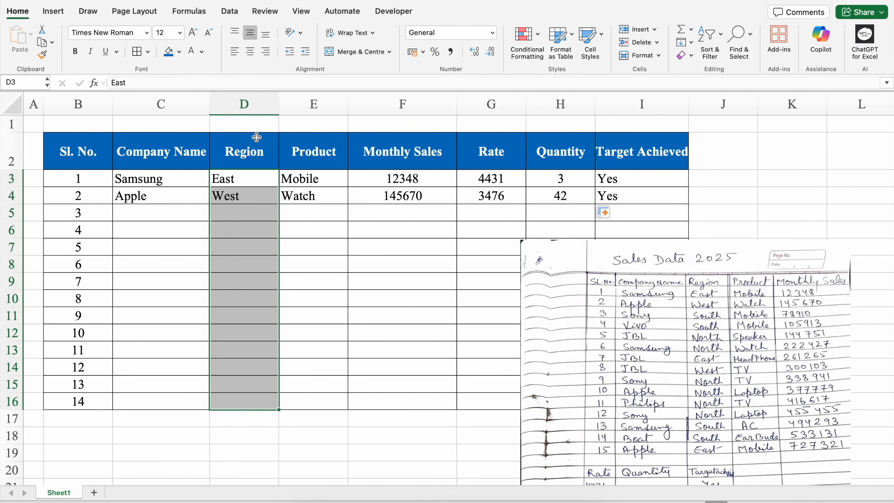
{"action": "left_click", "coordinate": [229, 12]}
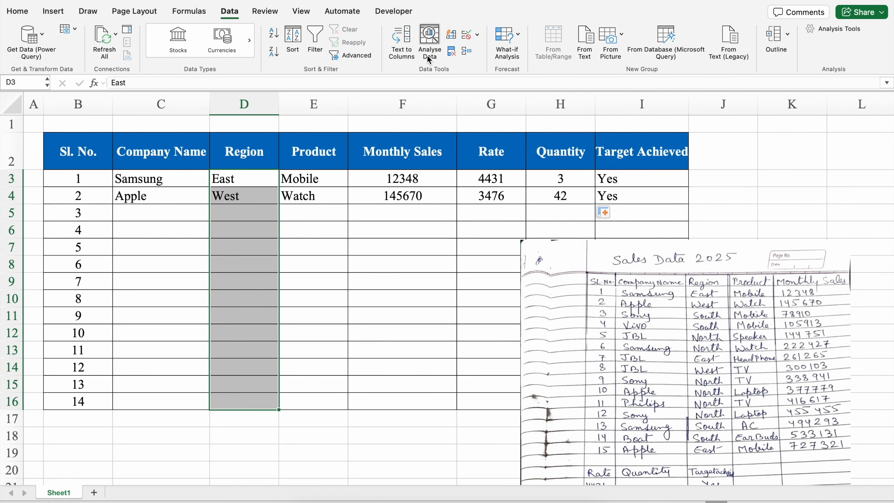
{"action": "left_click", "coordinate": [477, 35]}
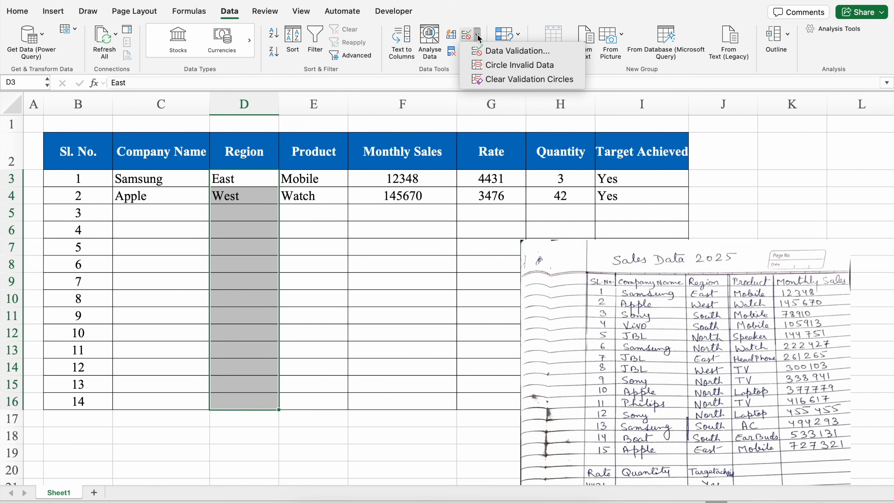
{"action": "left_click", "coordinate": [508, 52]}
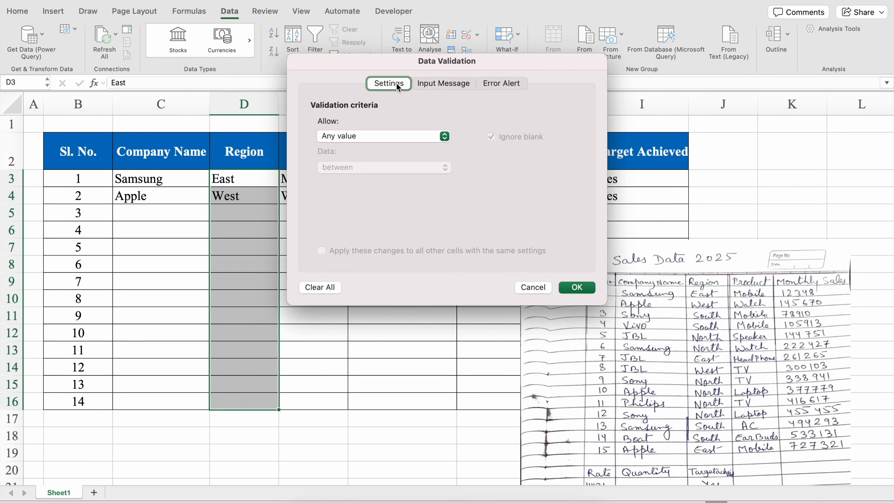
{"action": "left_click", "coordinate": [373, 140]}
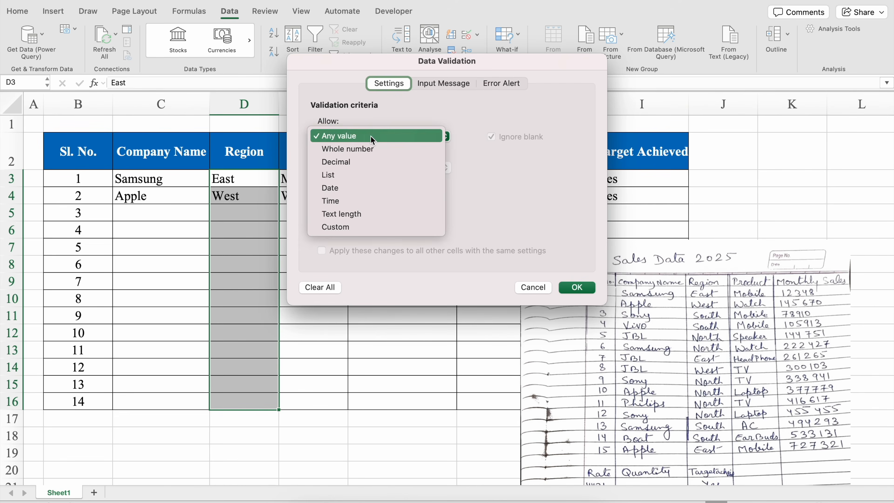
{"action": "left_click", "coordinate": [346, 176]}
{"action": "left_click", "coordinate": [352, 201]}
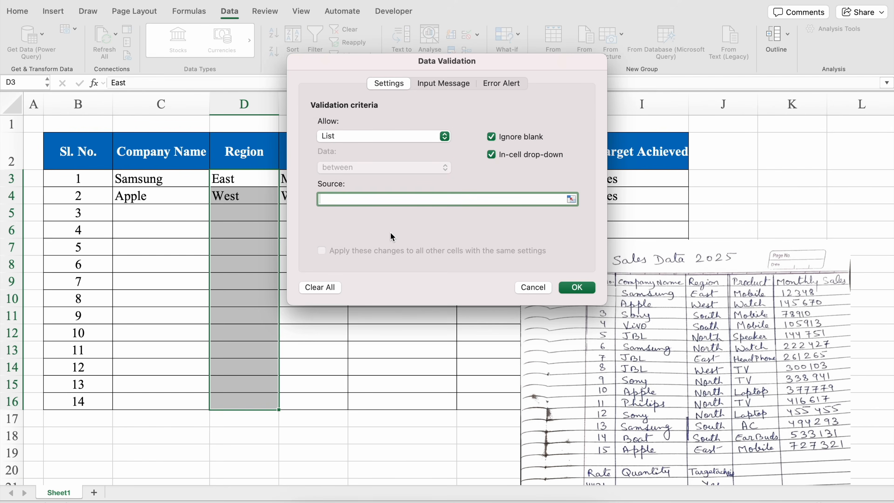
{"action": "type", "text": "East,West,North,South"}
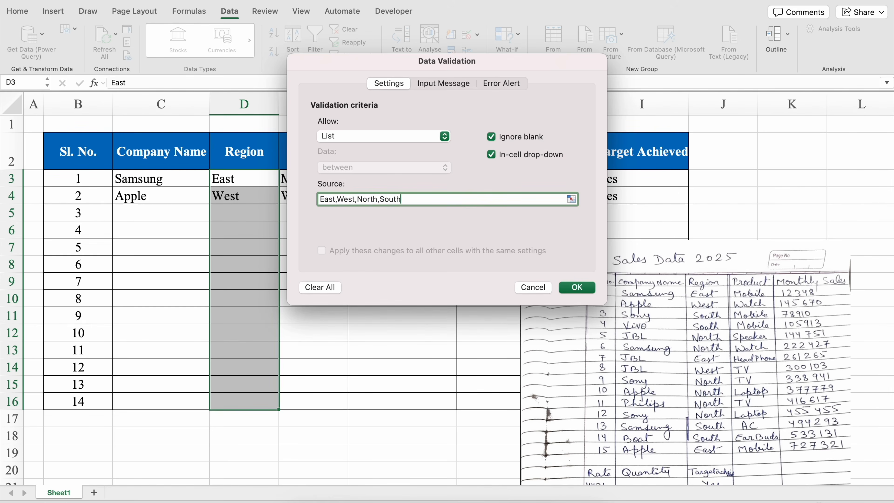
{"action": "left_click", "coordinate": [577, 288]}
Try the Region drop-down lists, choosing West in D6, North in D8 and South in D10
{"action": "left_click", "coordinate": [272, 180]}
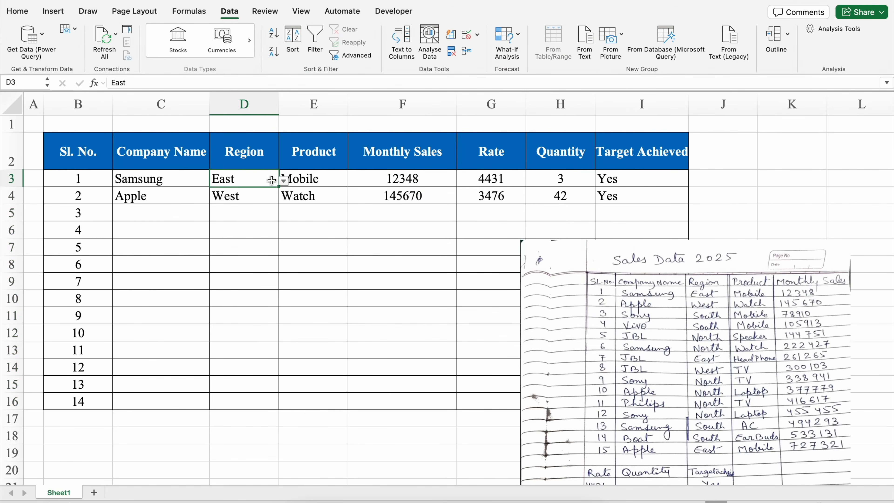
{"action": "left_click", "coordinate": [284, 180]}
{"action": "left_click", "coordinate": [253, 182]}
{"action": "left_click", "coordinate": [253, 231]}
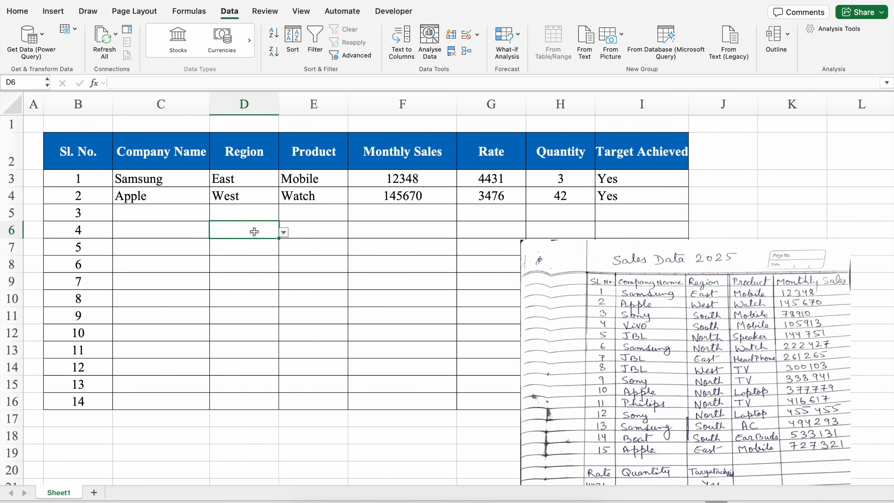
{"action": "left_click", "coordinate": [284, 236]}
{"action": "left_click", "coordinate": [225, 256]}
{"action": "left_click", "coordinate": [238, 262]}
{"action": "left_click", "coordinate": [283, 266]}
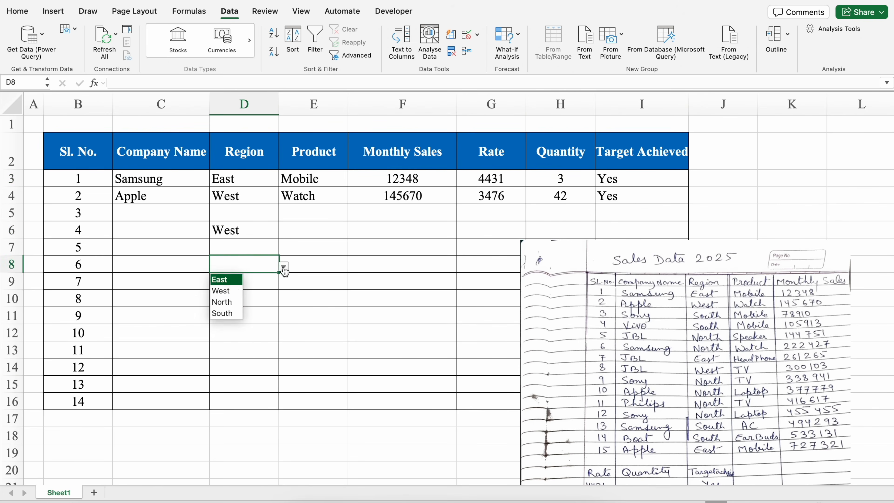
{"action": "left_click", "coordinate": [234, 302]}
{"action": "left_click", "coordinate": [248, 297]}
{"action": "left_click", "coordinate": [284, 300]}
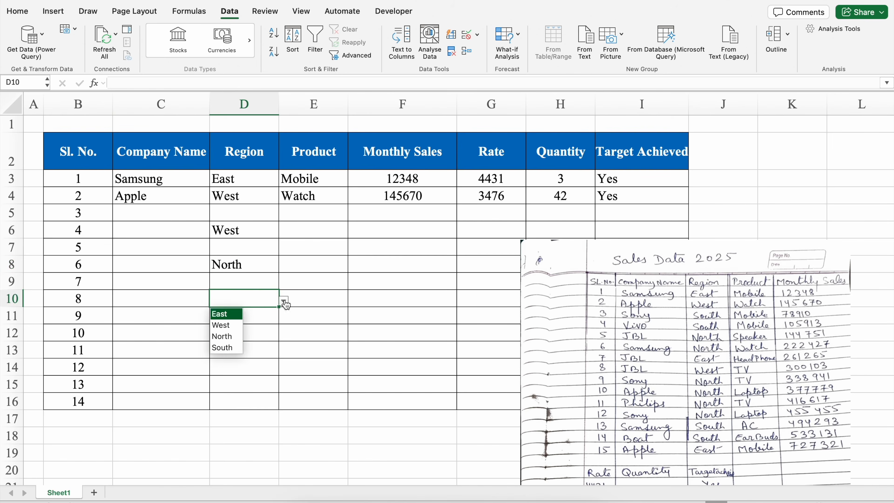
{"action": "left_click", "coordinate": [229, 349]}
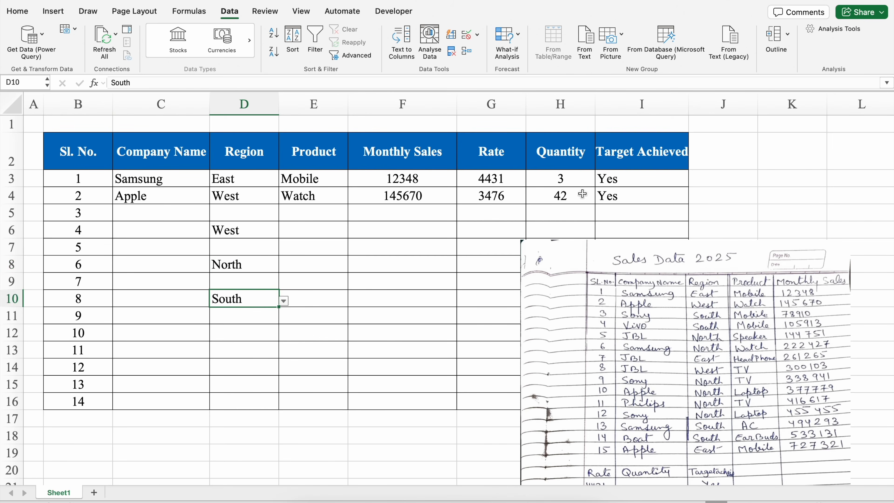
Shrink the handwritten sheet picture and move it over columns B to E with its top edge in row 6
{"action": "left_click", "coordinate": [642, 179]}
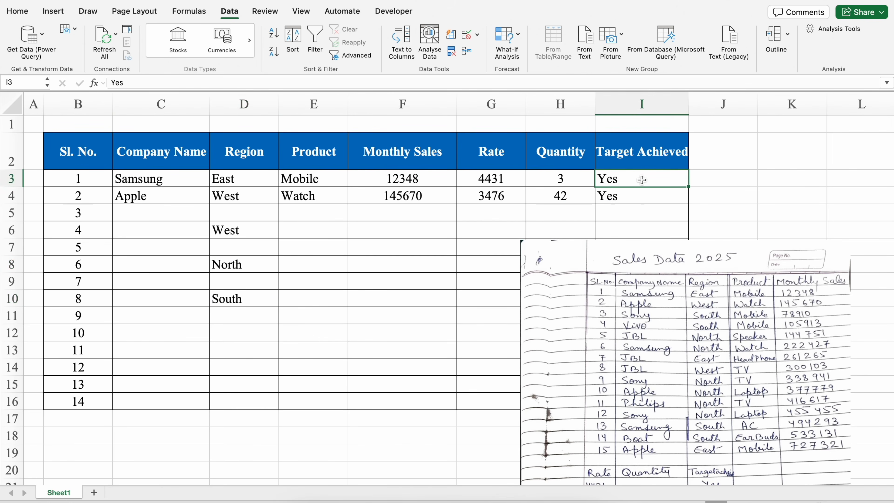
{"action": "left_click", "coordinate": [701, 248]}
{"action": "left_click_drag", "start_coordinate": [521, 241], "coordinate": [625, 372]}
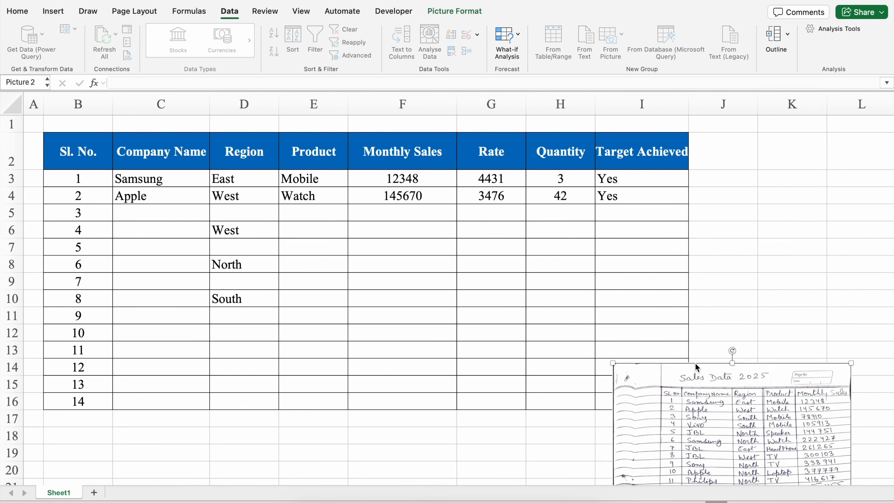
{"action": "left_click_drag", "start_coordinate": [714, 388], "coordinate": [173, 257]}
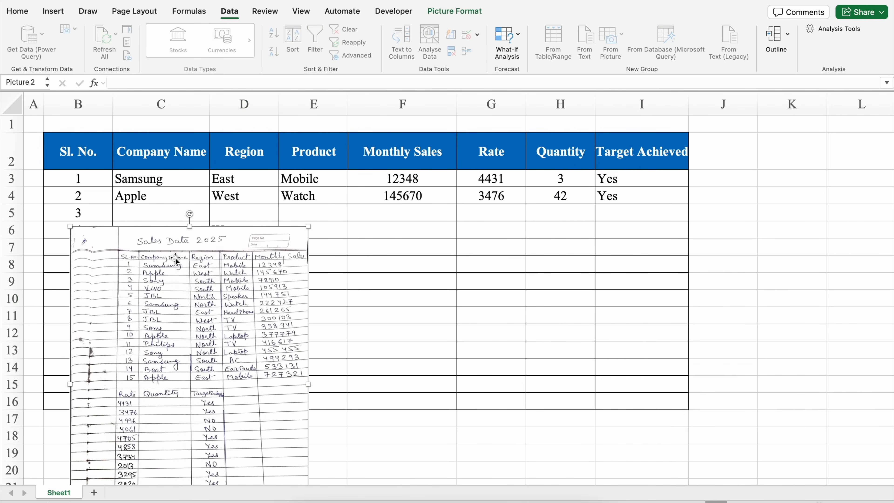
Add list data validation to the Target Achieved cells I3:I16 with the source Yes,No
{"action": "left_click", "coordinate": [628, 177]}
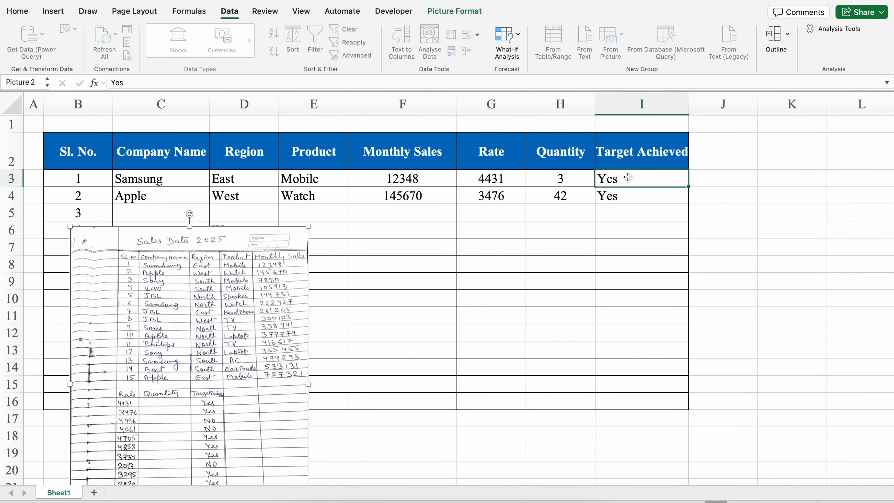
{"action": "left_click_drag", "start_coordinate": [629, 179], "coordinate": [629, 401]}
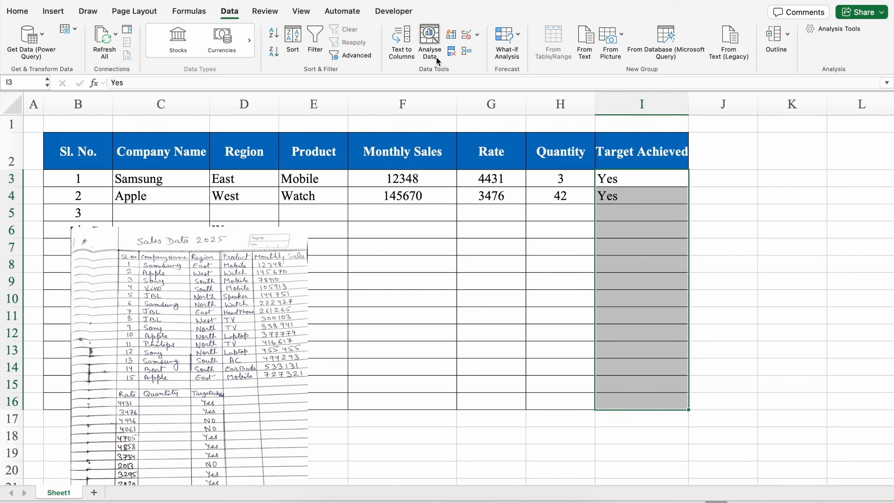
{"action": "left_click", "coordinate": [477, 35]}
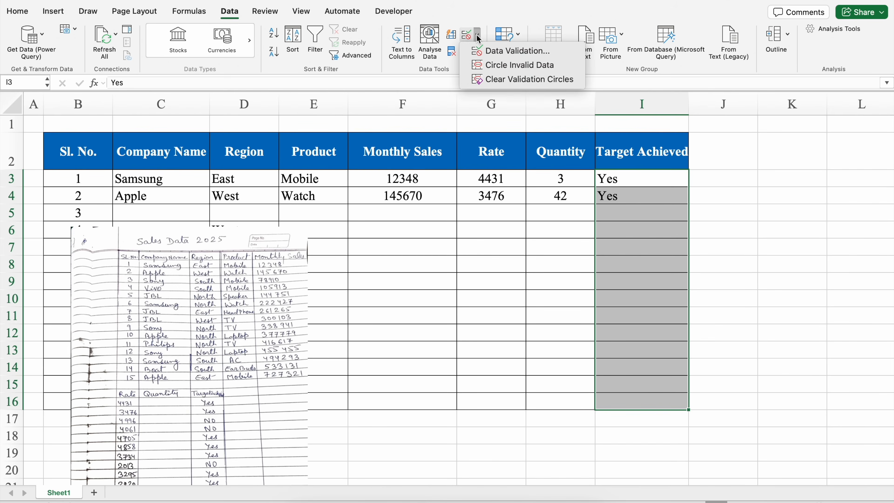
{"action": "left_click", "coordinate": [503, 50]}
{"action": "left_click", "coordinate": [399, 137]}
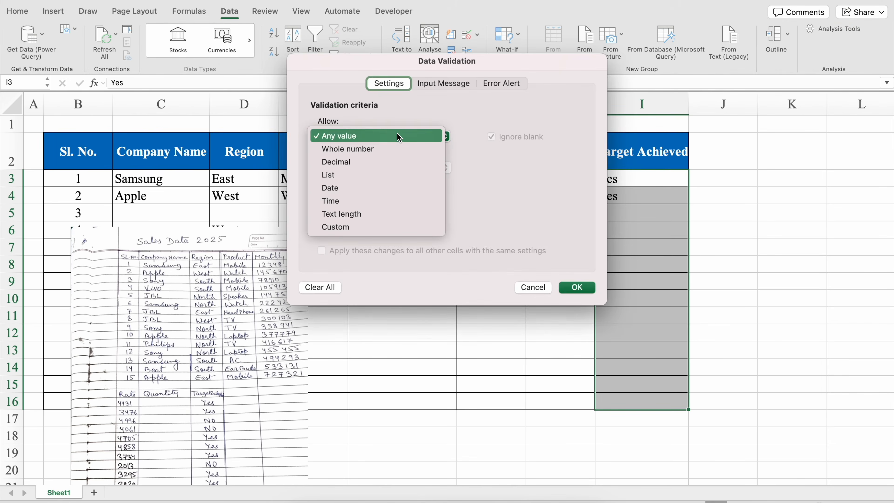
{"action": "left_click", "coordinate": [374, 175]}
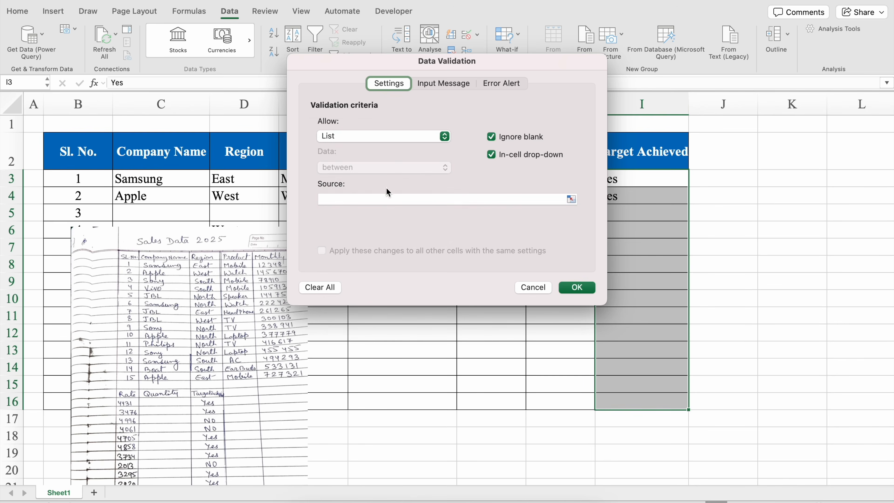
{"action": "left_click", "coordinate": [380, 199]}
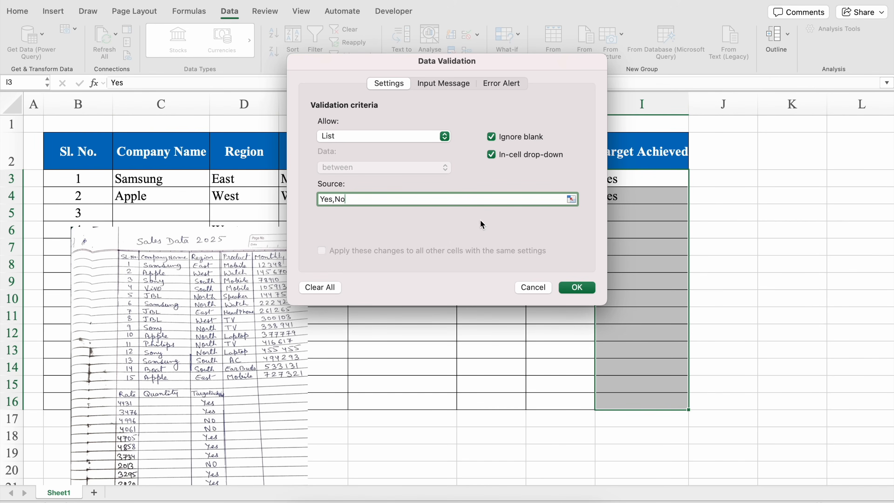
{"action": "left_click", "coordinate": [575, 287]}
Try the Target Achieved drop-down lists, choosing Yes in I6 and No in I8
{"action": "left_click", "coordinate": [629, 231]}
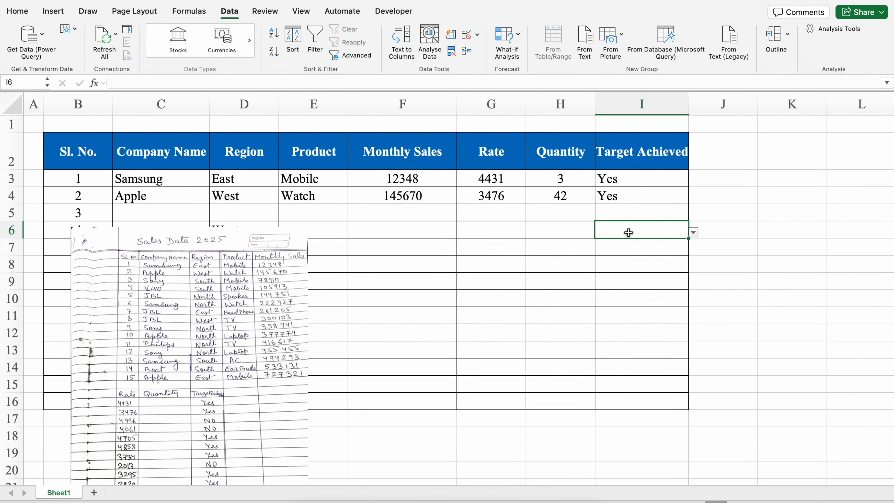
{"action": "left_click", "coordinate": [693, 235]}
{"action": "left_click", "coordinate": [614, 245]}
{"action": "left_click", "coordinate": [683, 263]}
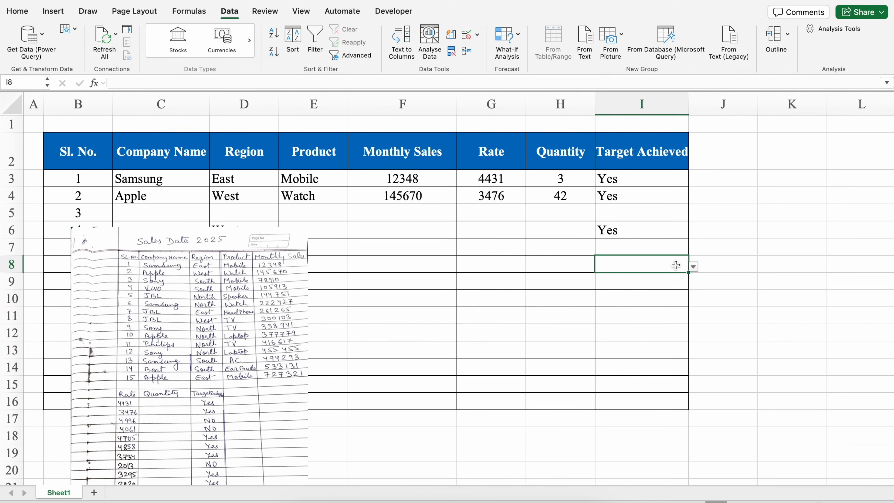
{"action": "left_click", "coordinate": [693, 266]}
{"action": "left_click", "coordinate": [602, 291]}
Move the handwritten sheet picture over columns I to L and insert an empty column before Company Name
{"action": "left_click_drag", "start_coordinate": [221, 244], "coordinate": [763, 222]}
{"action": "left_click", "coordinate": [179, 225]}
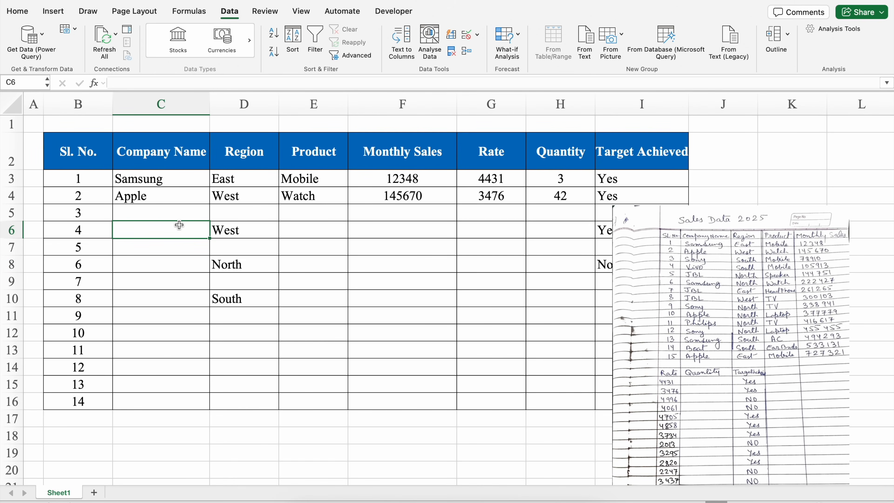
{"action": "left_click", "coordinate": [161, 103]}
{"action": "right_click", "coordinate": [161, 103]}
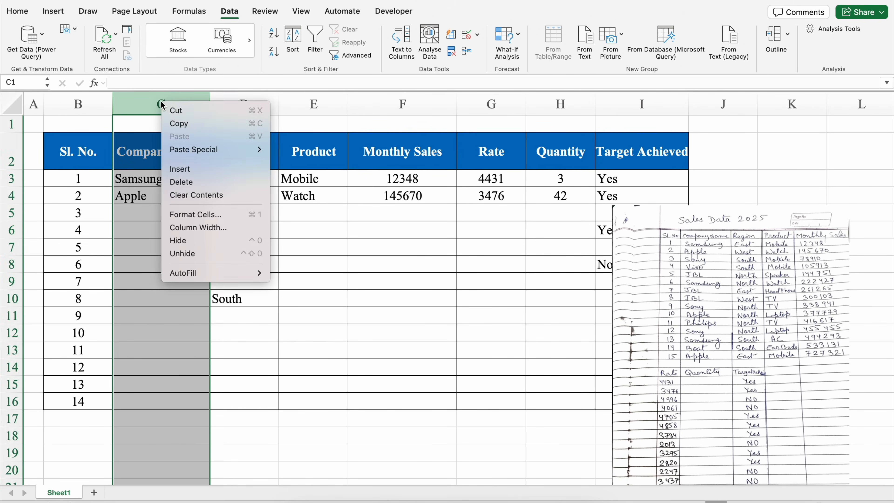
{"action": "left_click", "coordinate": [180, 169]}
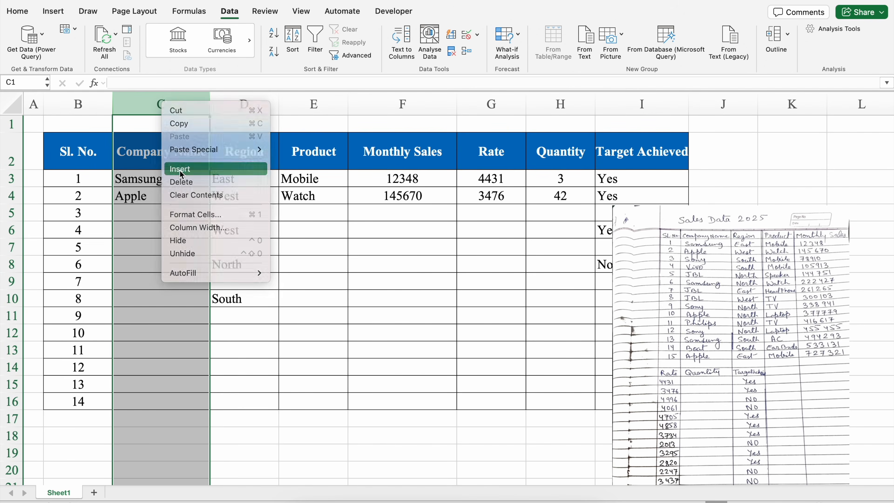
Enter the header Employee Name in C2 and fit column C's width to it
{"action": "left_click", "coordinate": [153, 149]}
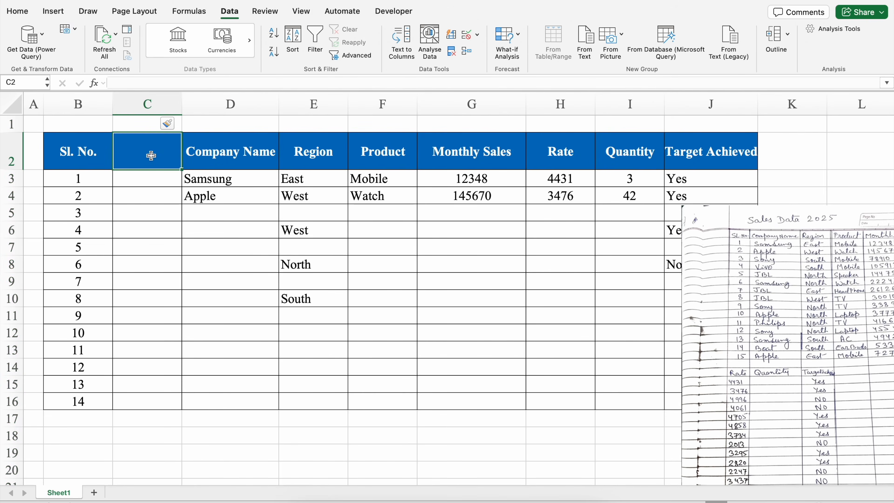
{"action": "type", "text": "Employee Name"}
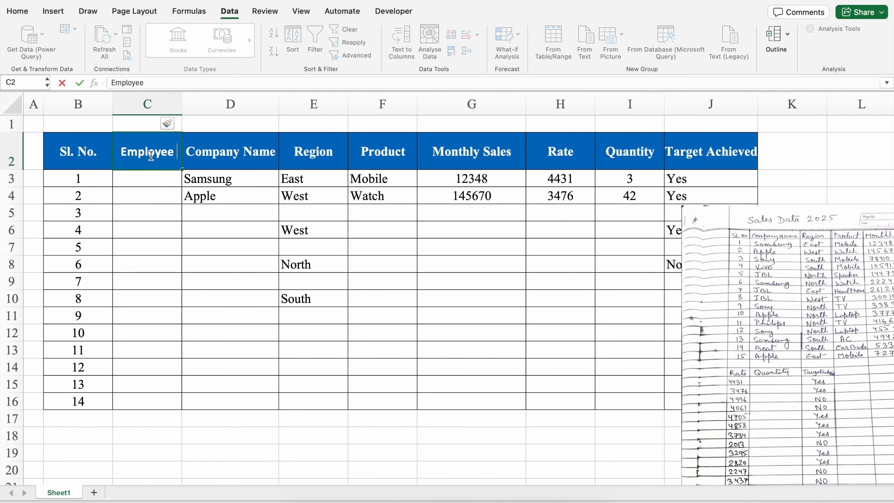
{"action": "key", "text": "Tab"}
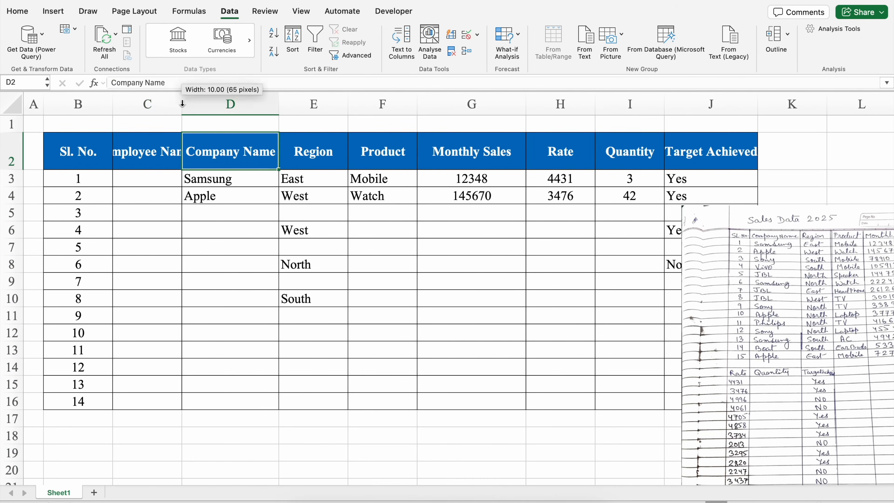
{"action": "double_click", "coordinate": [182, 103]}
Enter Name 1 as the first employee entry in C3
{"action": "left_click", "coordinate": [182, 181]}
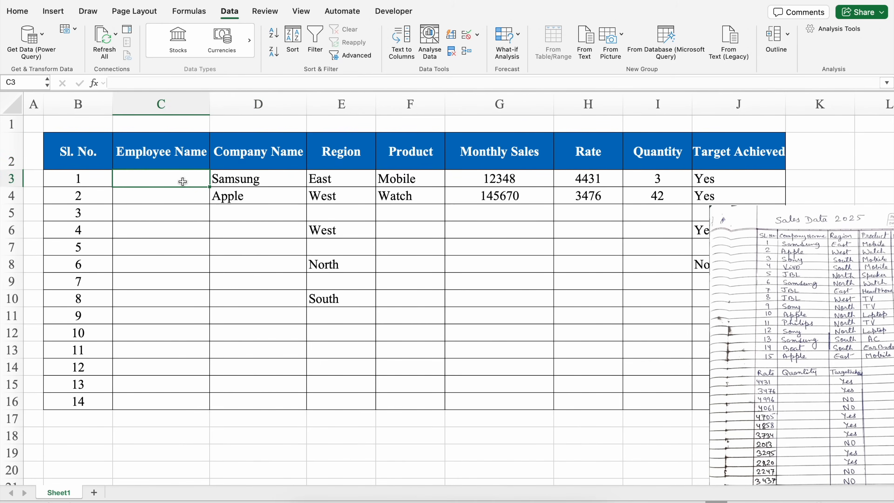
{"action": "type", "text": "Name 1"}
{"action": "key", "text": "Return"}
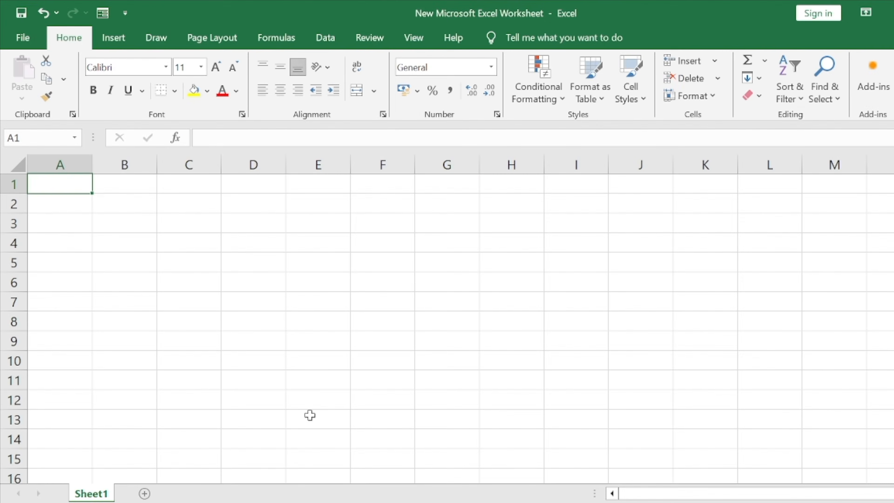
{"action": "left_click", "coordinate": [114, 37]}
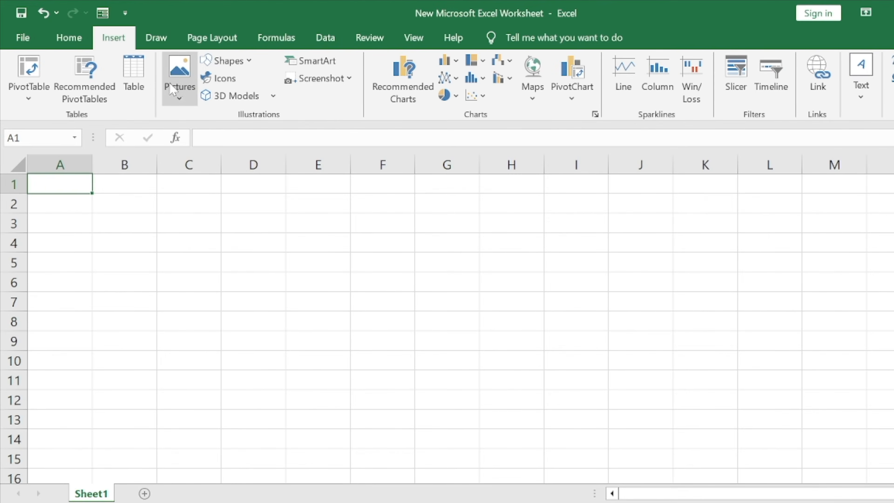
{"action": "left_click", "coordinate": [179, 95]}
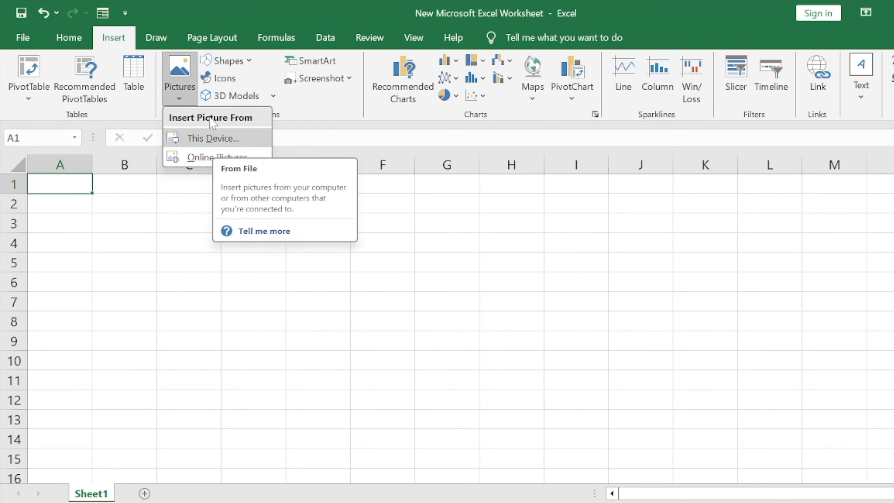
{"action": "left_click", "coordinate": [213, 142]}
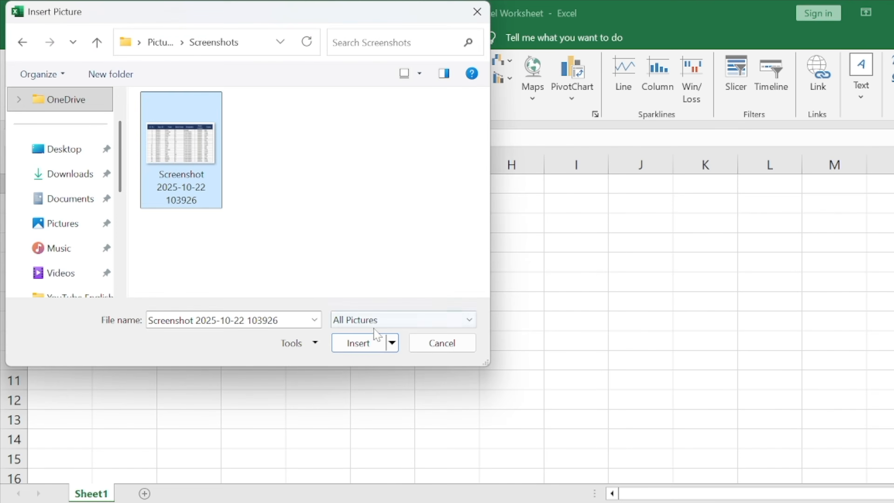
{"action": "left_click", "coordinate": [366, 343]}
{"action": "left_click_drag", "start_coordinate": [143, 199], "coordinate": [471, 370]}
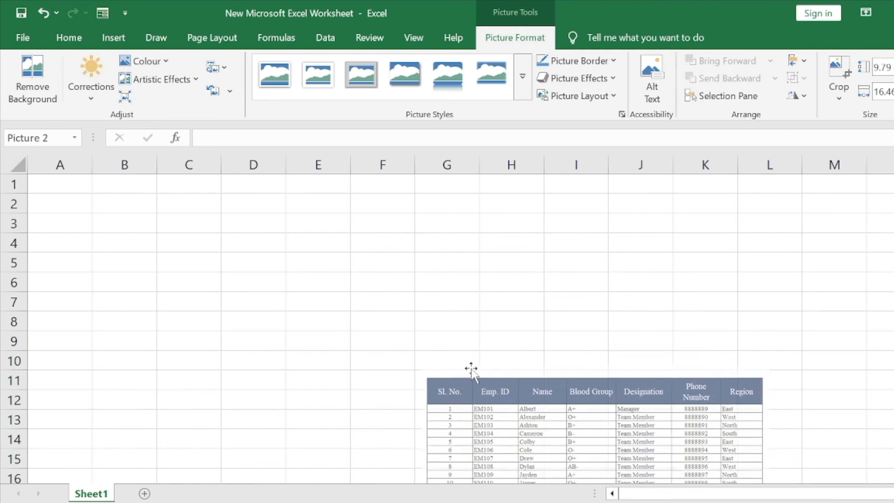
{"action": "left_click_drag", "start_coordinate": [549, 409], "coordinate": [645, 270]}
Narrow column A and enter the headers Sl. No., Emp. ID, Name and Blood Group in B2:E2
{"action": "left_click", "coordinate": [68, 37]}
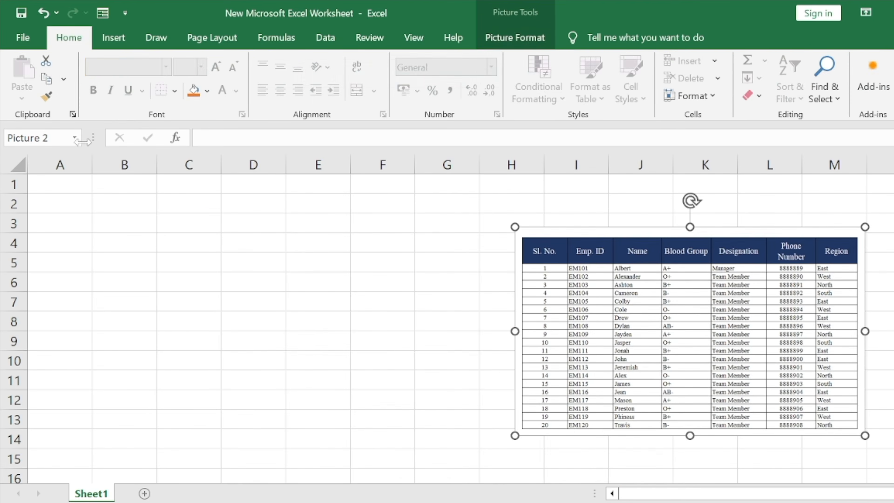
{"action": "left_click_drag", "start_coordinate": [94, 168], "coordinate": [43, 171]}
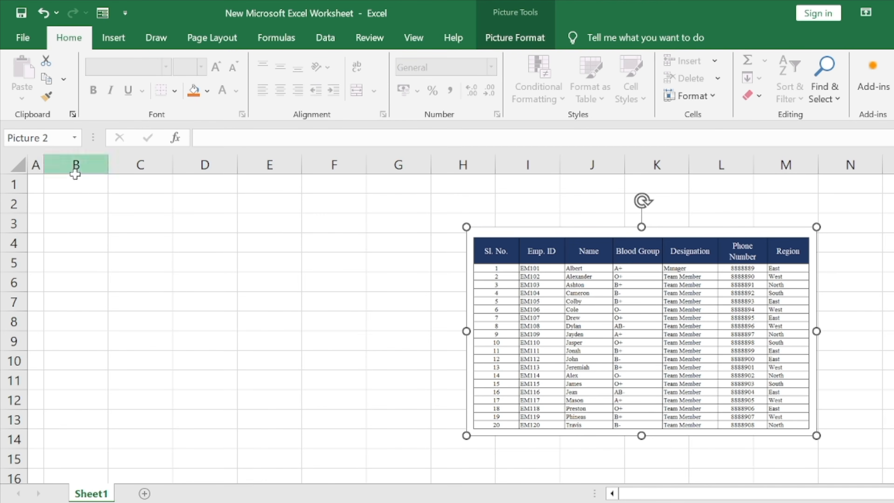
{"action": "left_click", "coordinate": [81, 202]}
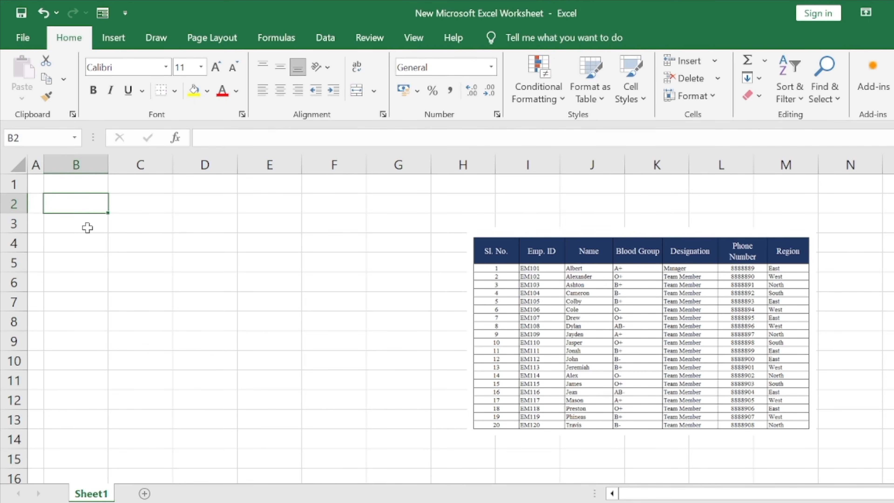
{"action": "type", "text": "Sl. No."}
{"action": "key", "text": "Tab"}
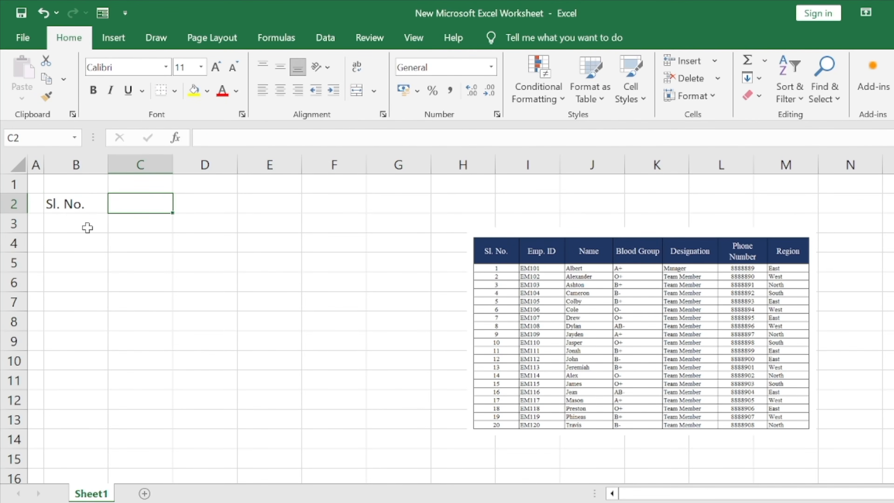
{"action": "type", "text": "Emp. ID"}
{"action": "key", "text": "Tab"}
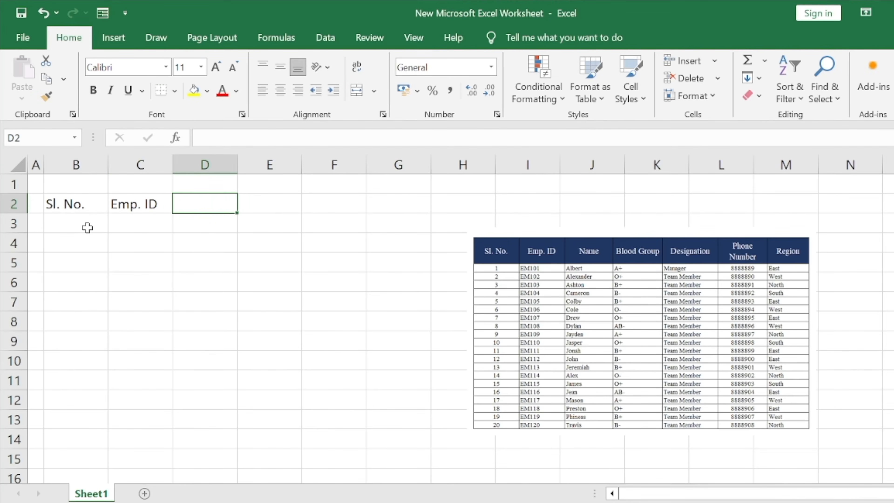
{"action": "type", "text": "Name"}
{"action": "key", "text": "Tab"}
{"action": "type", "text": "Blood Group"}
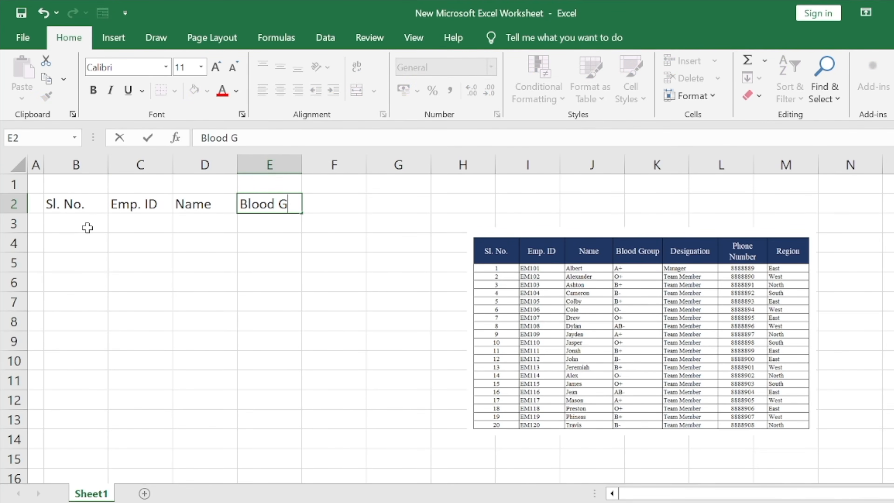
{"action": "key", "text": "Tab"}
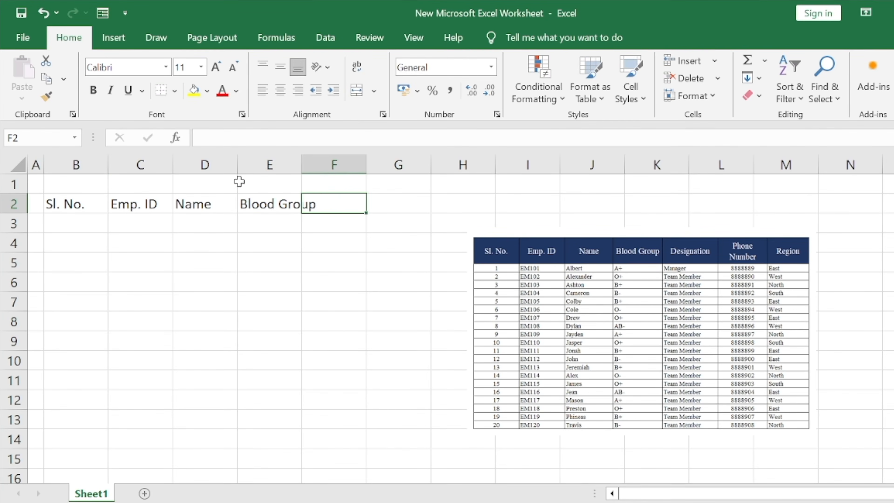
Enter the headers Designation, Phone Number and Region in F2:H2, and fit columns E, F and G to their headers
{"action": "double_click", "coordinate": [302, 168]}
{"action": "type", "text": "Designation"}
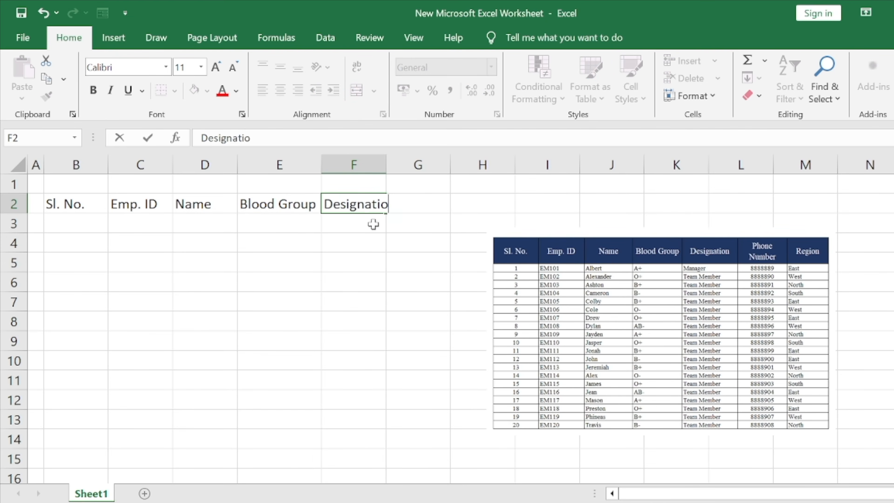
{"action": "key", "text": "Tab"}
{"action": "double_click", "coordinate": [385, 163]}
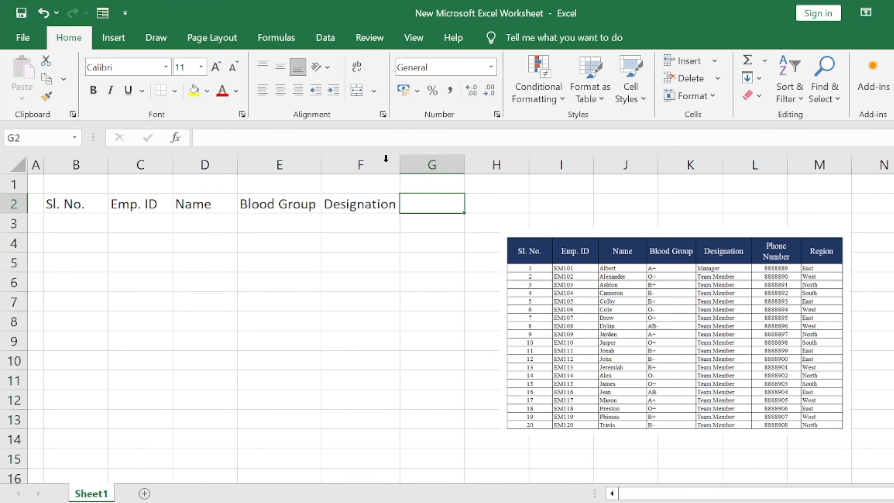
{"action": "type", "text": "Phone Number"}
{"action": "key", "text": "Tab"}
{"action": "double_click", "coordinate": [464, 164]}
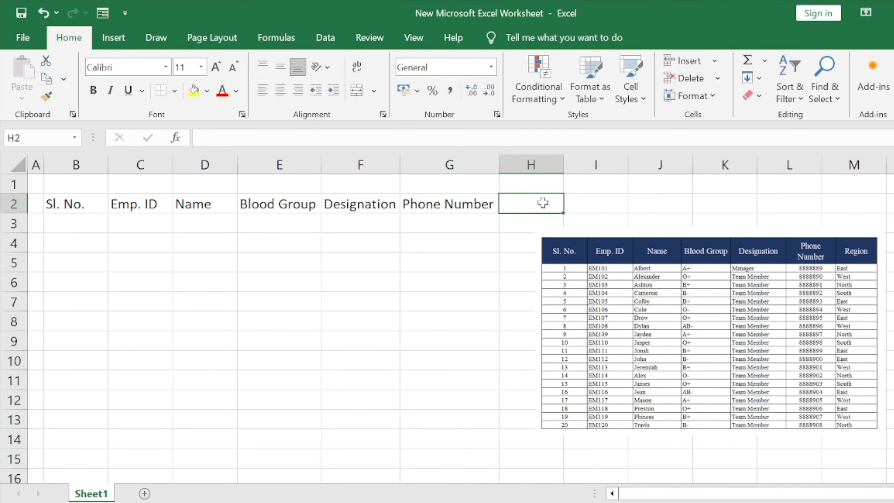
{"action": "type", "text": "Region"}
{"action": "key", "text": "Tab"}
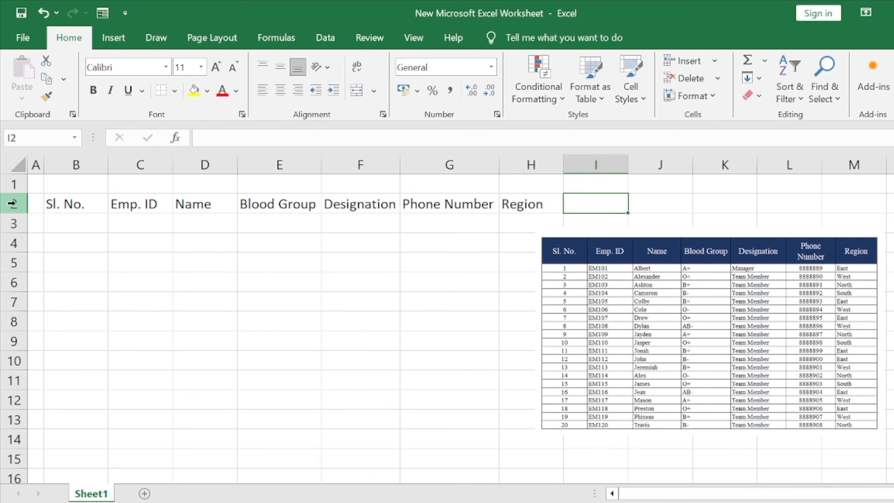
Centre the header row horizontally and set the whole sheet to middle vertical alignment
{"action": "left_click", "coordinate": [13, 203]}
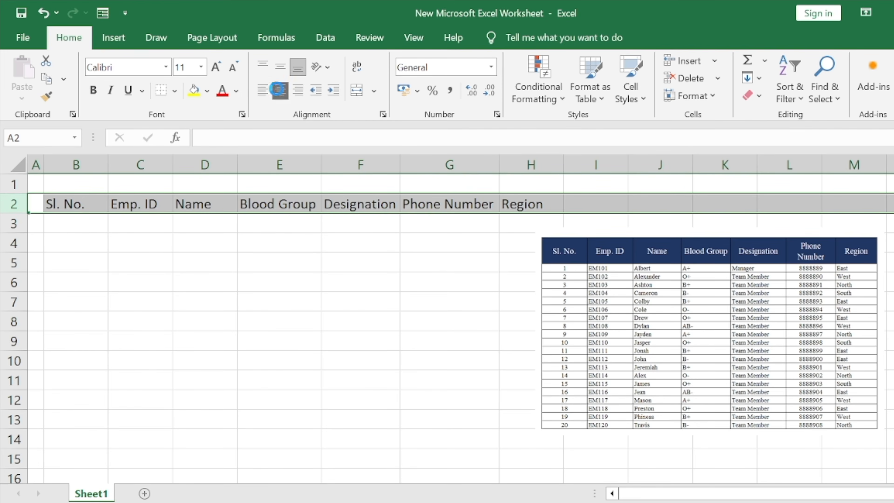
{"action": "left_click", "coordinate": [280, 92]}
{"action": "left_click", "coordinate": [19, 163]}
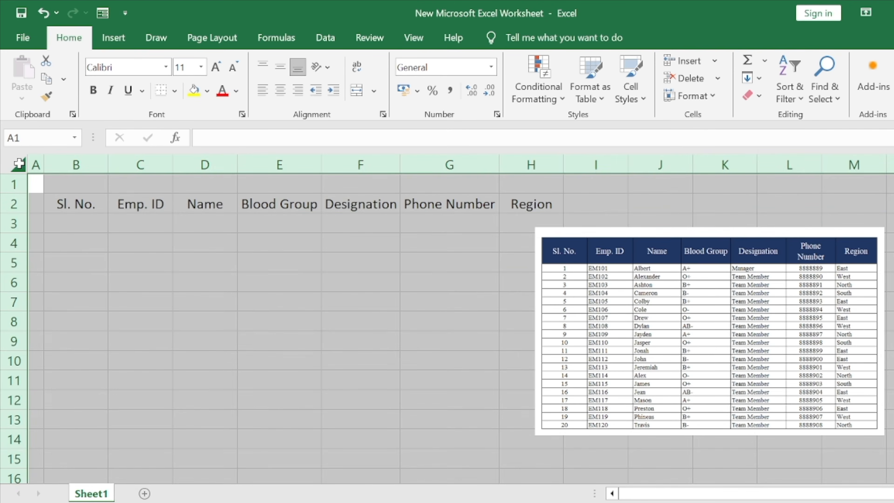
{"action": "left_click", "coordinate": [281, 71]}
Set the font of header row 2 to Arial Black
{"action": "left_click", "coordinate": [13, 203]}
{"action": "left_click", "coordinate": [165, 67]}
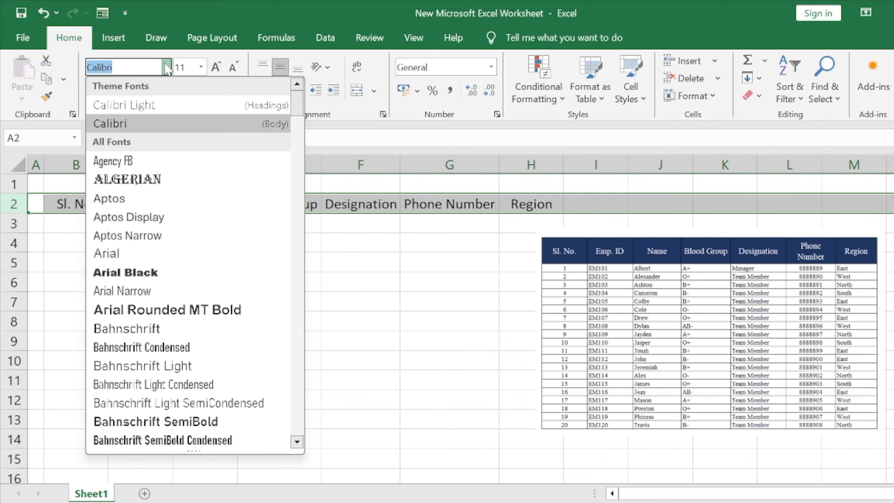
{"action": "left_click", "coordinate": [144, 272]}
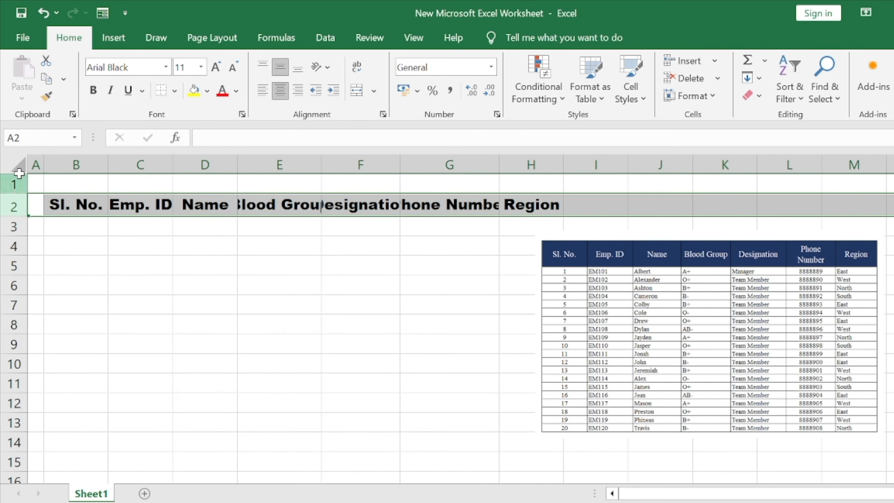
Fit all column widths to their contents and fill the header cells B2:H2 with yellow
{"action": "left_click", "coordinate": [17, 165]}
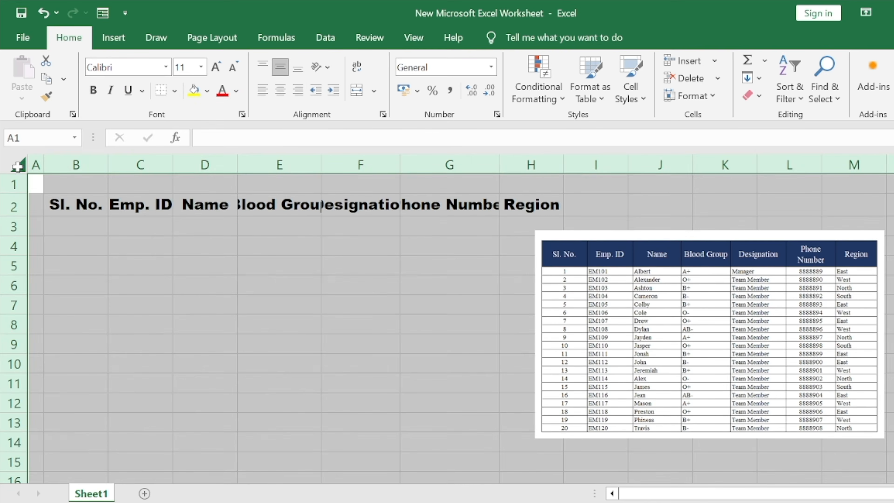
{"action": "double_click", "coordinate": [237, 167]}
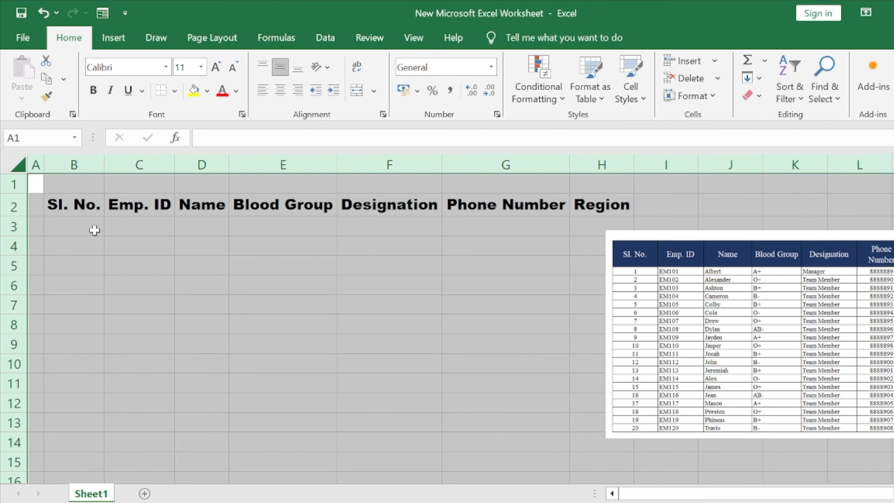
{"action": "left_click", "coordinate": [88, 207]}
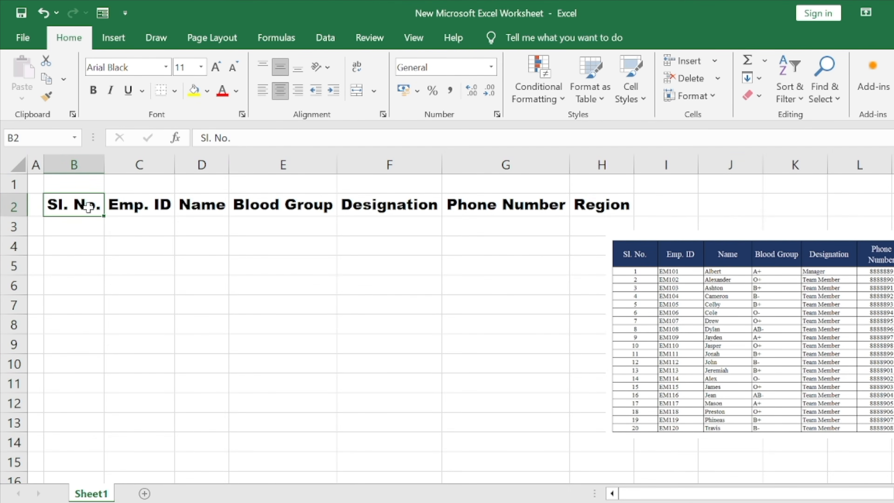
{"action": "key", "text": "ctrl+shift+Right"}
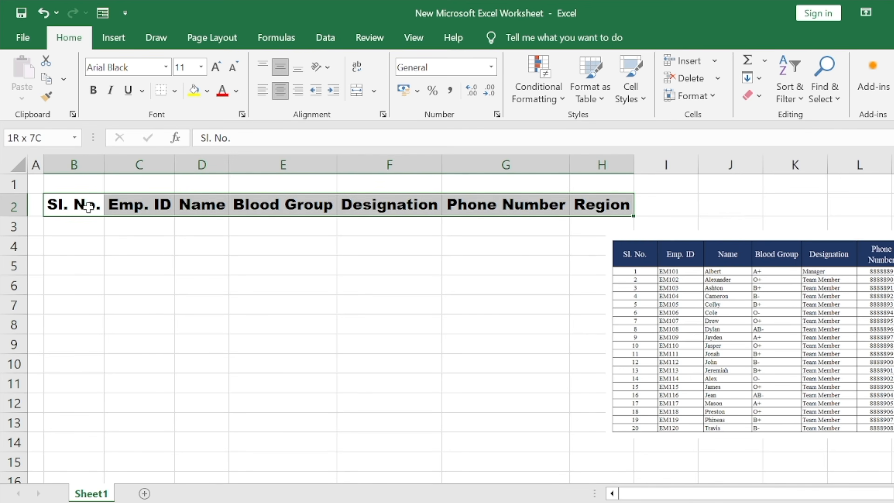
{"action": "left_click", "coordinate": [195, 95]}
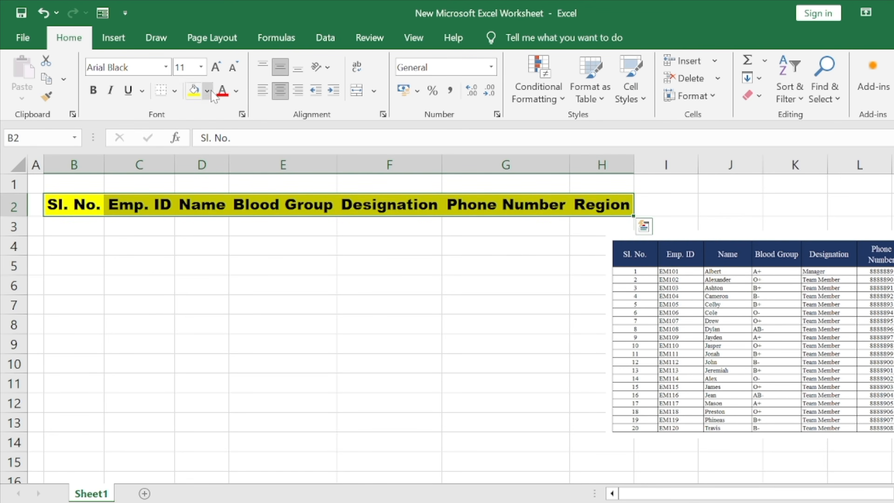
Apply all borders to the header row and to the table range B2:H19
{"action": "left_click", "coordinate": [174, 91]}
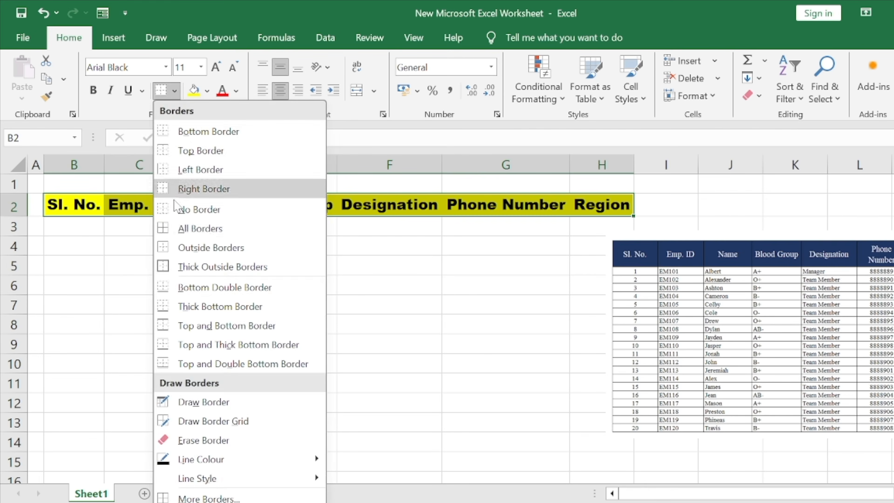
{"action": "left_click", "coordinate": [184, 231]}
{"action": "left_click", "coordinate": [124, 247]}
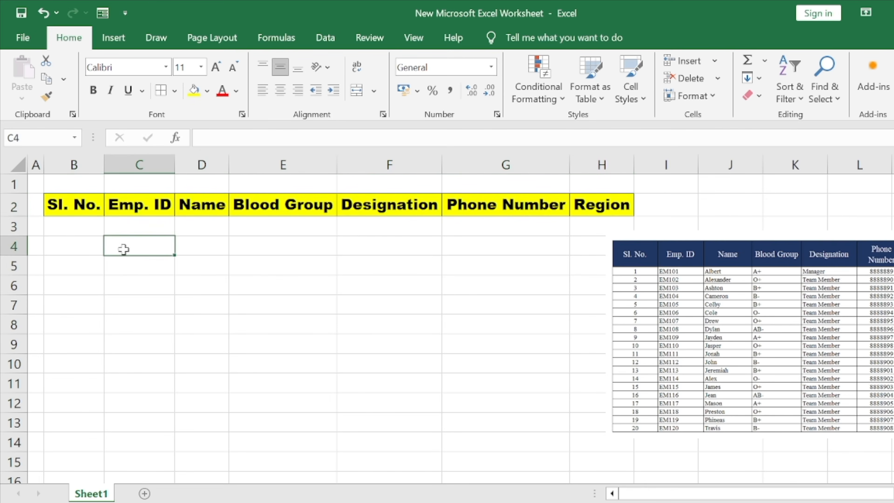
{"action": "left_click", "coordinate": [82, 204]}
{"action": "mouse_move", "coordinate": [81, 204]}
{"action": "left_mouse_down"}
{"action": "mouse_move", "coordinate": [392, 218]}
{"action": "mouse_move", "coordinate": [613, 207]}
{"action": "mouse_move", "coordinate": [595, 491]}
{"action": "mouse_move", "coordinate": [593, 366]}
{"action": "left_mouse_up"}
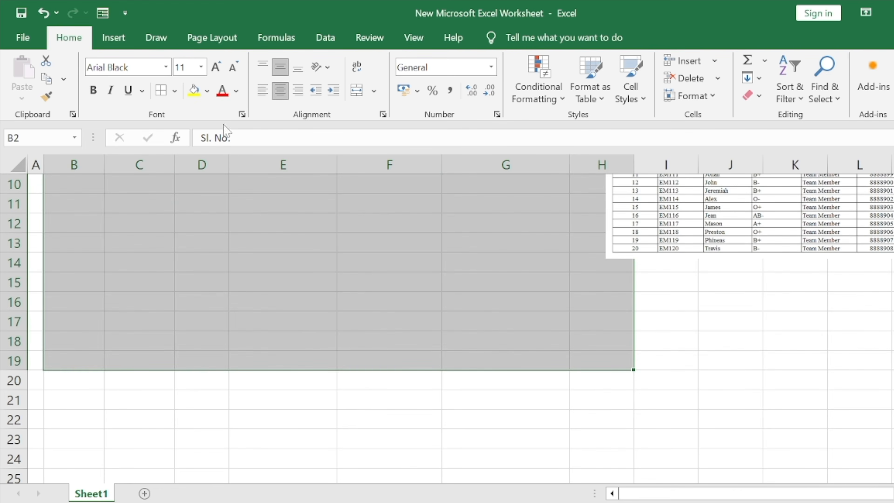
{"action": "left_click", "coordinate": [161, 90]}
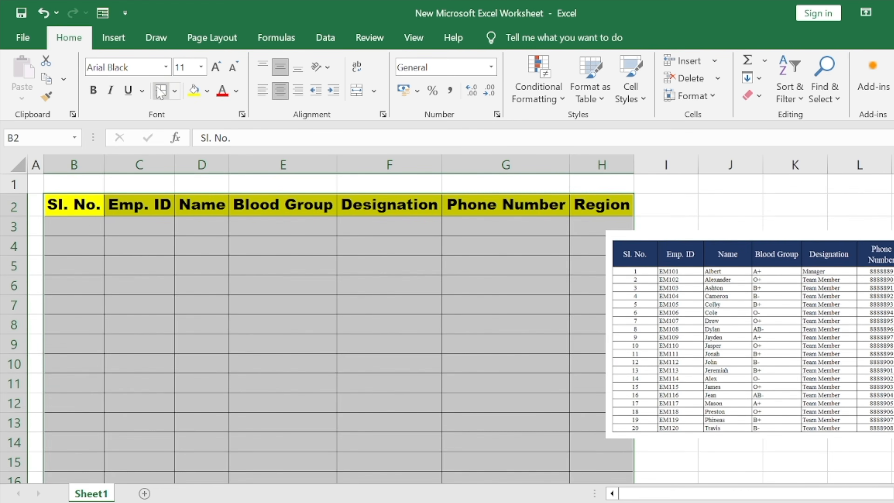
{"action": "left_click", "coordinate": [86, 226]}
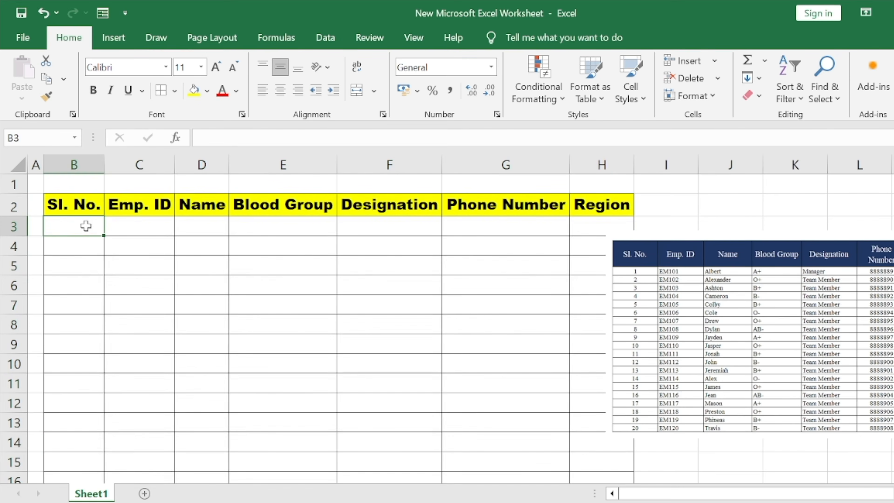
View the data entry Form for the headers in B2:H2, using the first row as labels, and close it
{"action": "left_click_drag", "start_coordinate": [66, 203], "coordinate": [599, 203]}
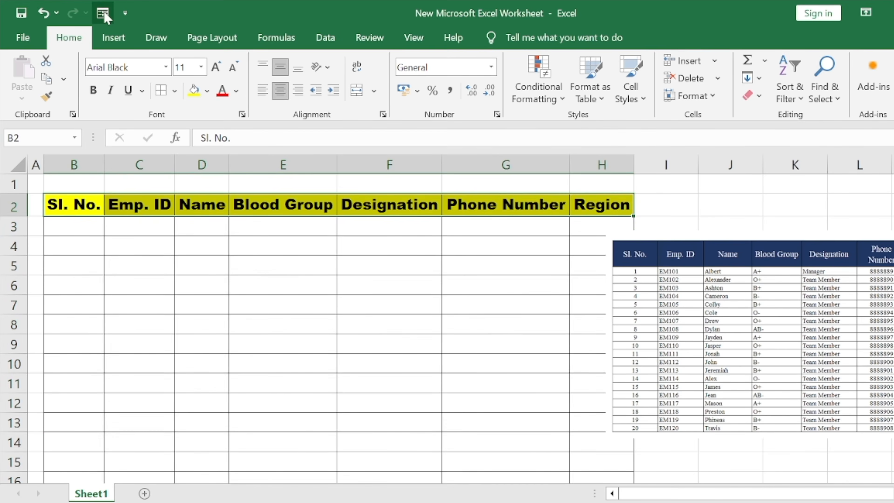
{"action": "left_click", "coordinate": [106, 19]}
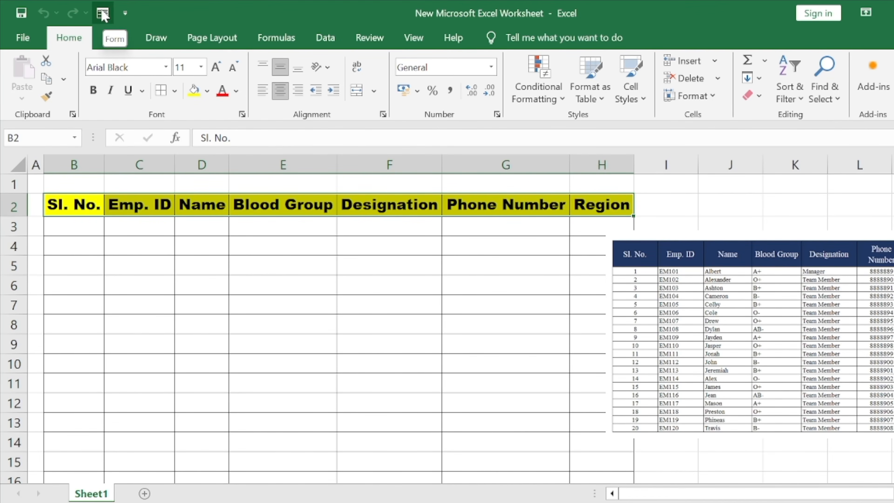
{"action": "left_click", "coordinate": [103, 14]}
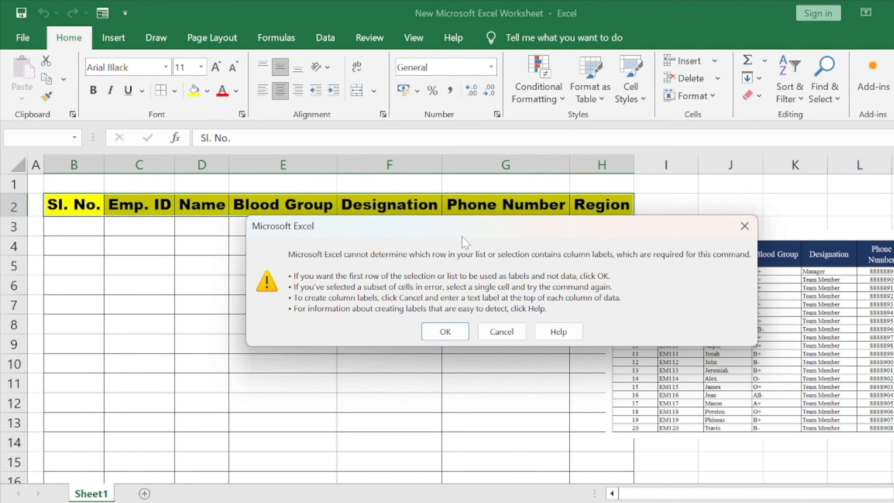
{"action": "left_click", "coordinate": [444, 332]}
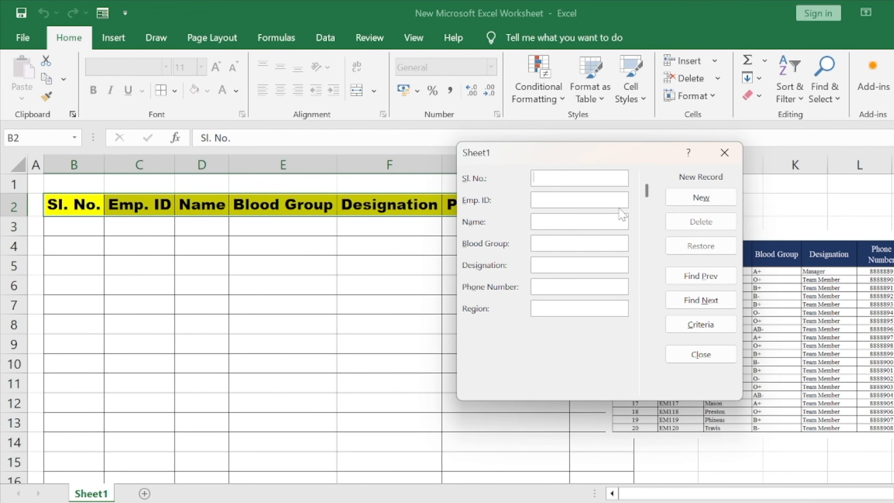
{"action": "left_click", "coordinate": [725, 155]}
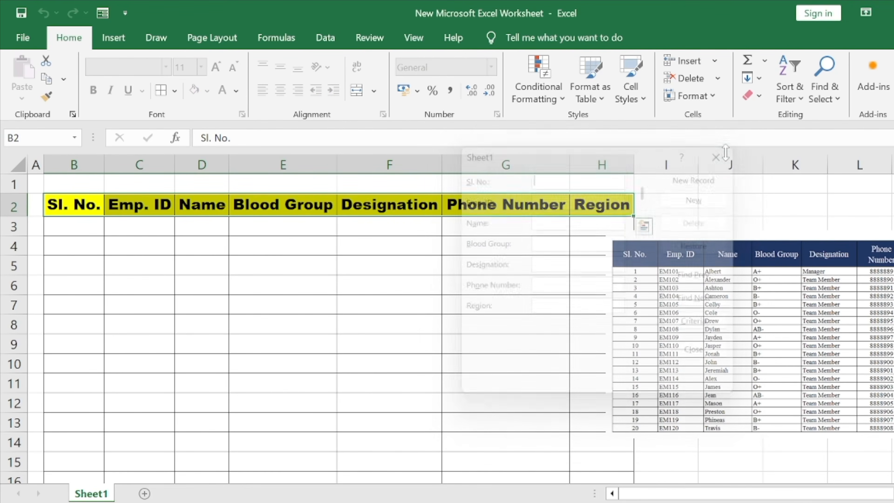
Locate the Form command among All Commands in the Quick Access Toolbar customisation options and close the options
{"action": "left_click", "coordinate": [125, 14]}
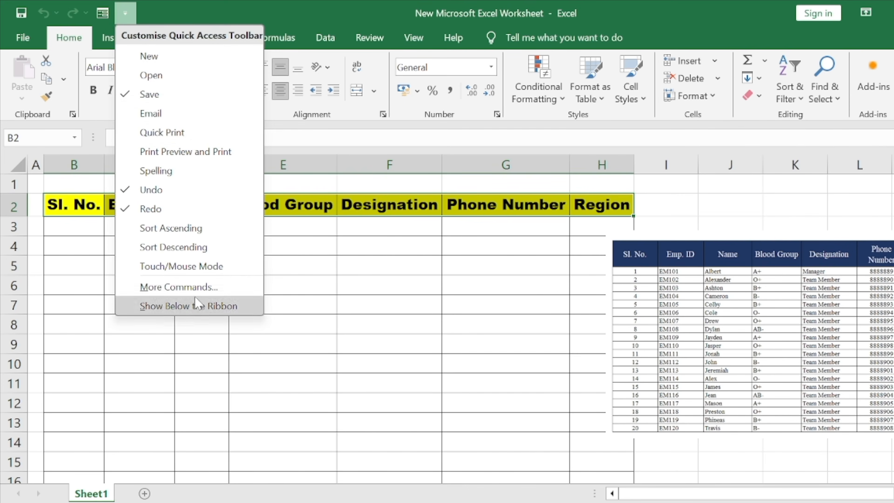
{"action": "left_click", "coordinate": [196, 287]}
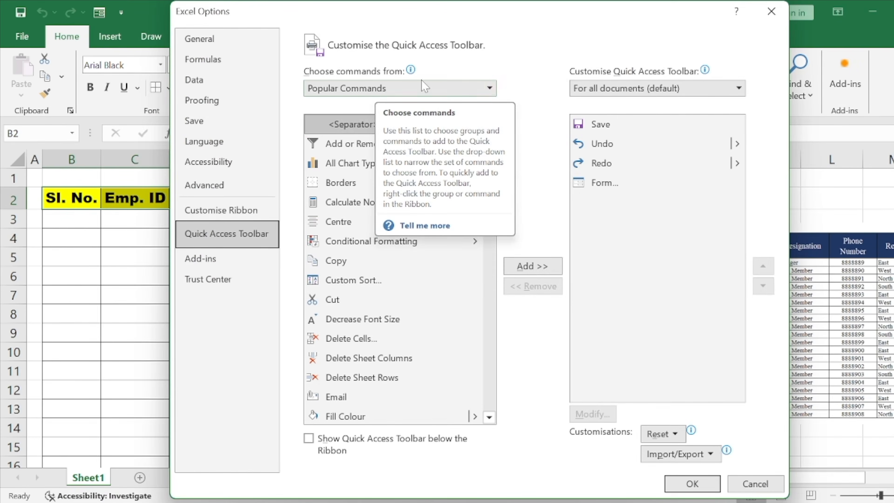
{"action": "left_click", "coordinate": [489, 89]}
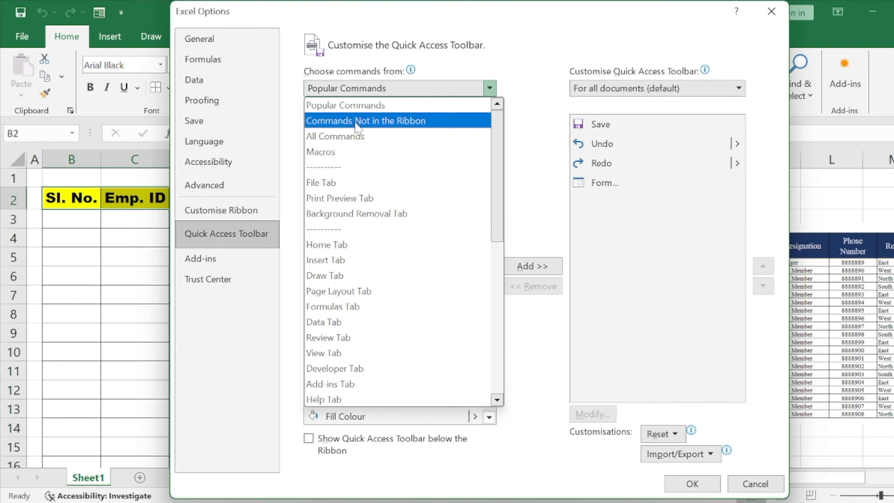
{"action": "left_click", "coordinate": [361, 137]}
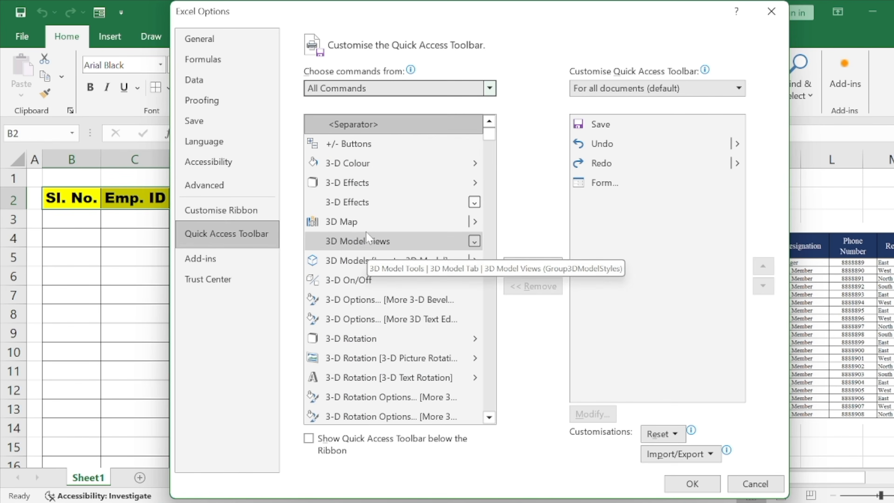
{"action": "left_click", "coordinate": [365, 225]}
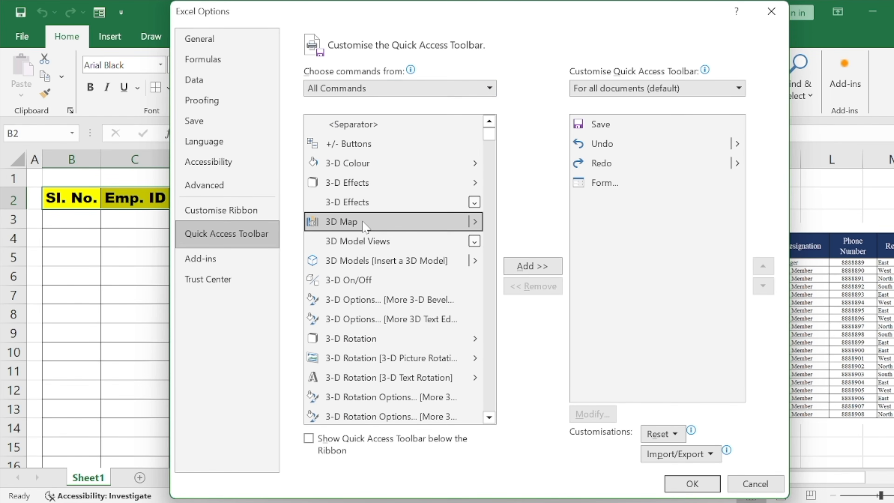
{"action": "key", "text": "f"}
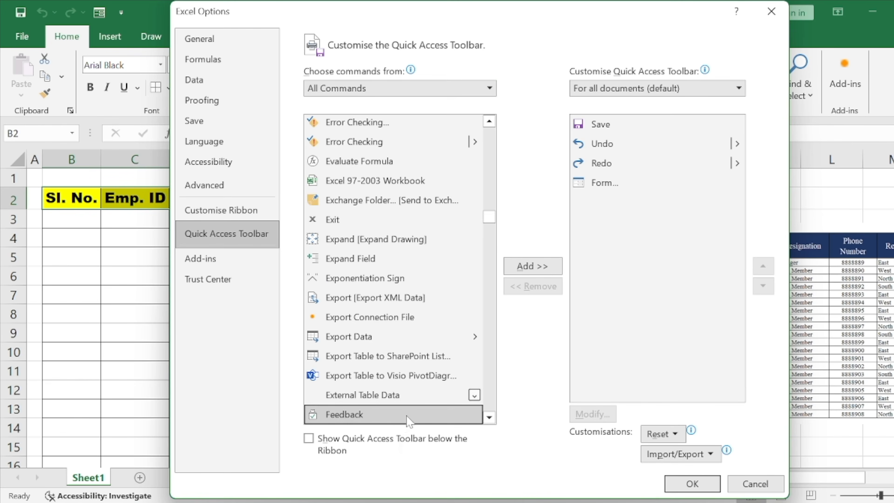
{"action": "scroll", "coordinate": [409, 421], "scroll_direction": "down", "scroll_amount": 6}
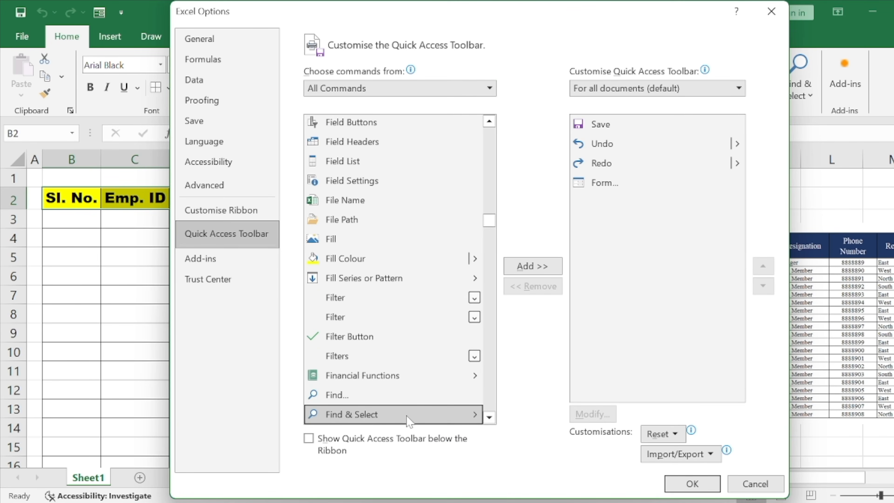
{"action": "scroll", "coordinate": [409, 421], "scroll_direction": "down", "scroll_amount": 5}
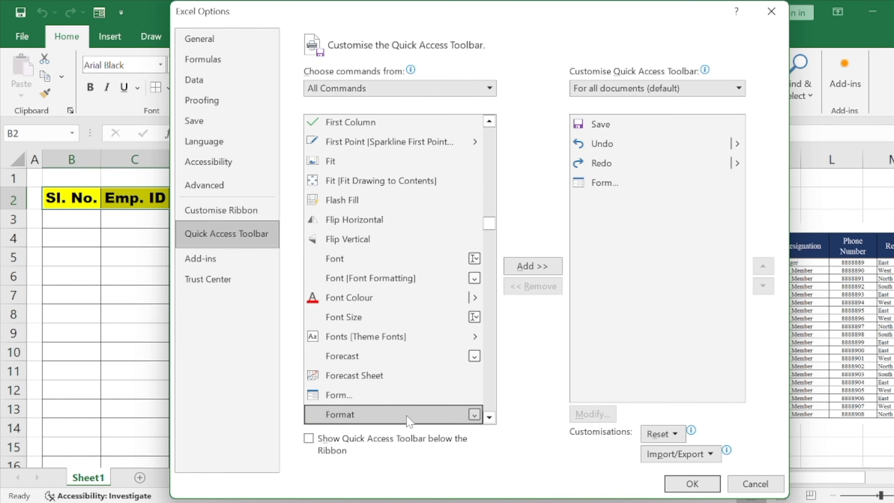
{"action": "scroll", "coordinate": [408, 421], "scroll_direction": "down", "scroll_amount": 1}
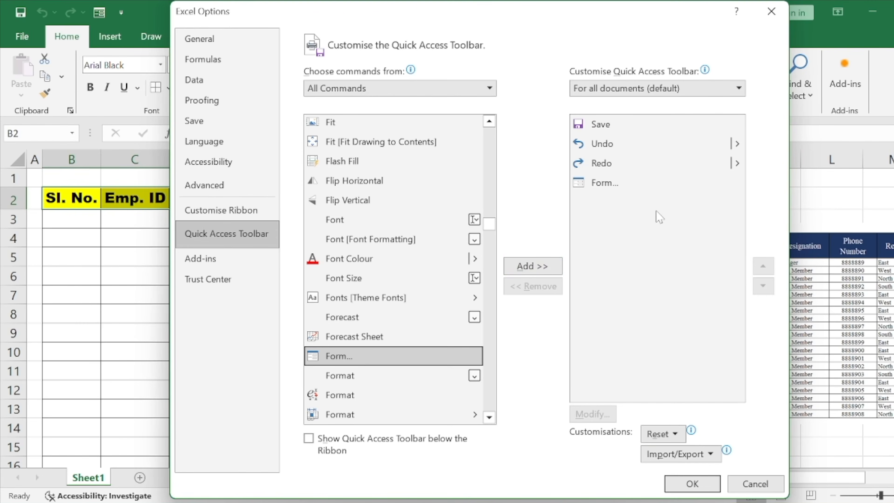
{"action": "left_click", "coordinate": [701, 488]}
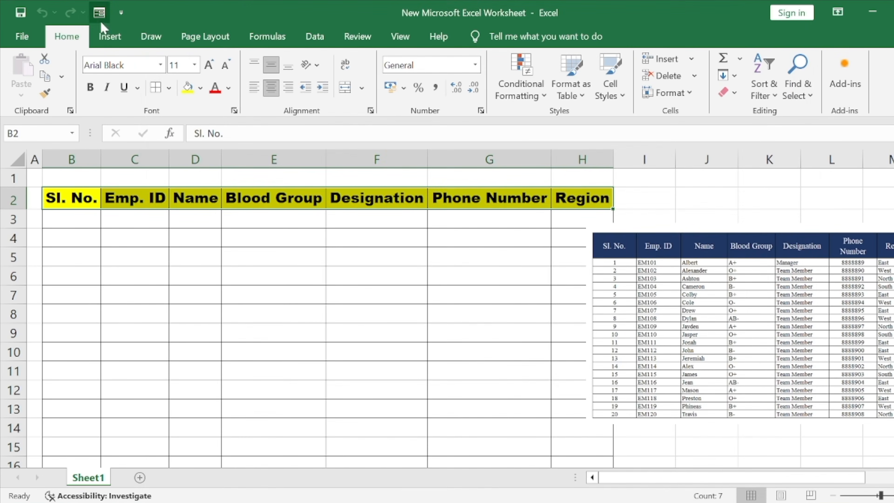
Open the data entry Form for B2:H2 with the first row as labels, and enter Sl. No. 1 and the Emp. ID
{"action": "left_click", "coordinate": [99, 13]}
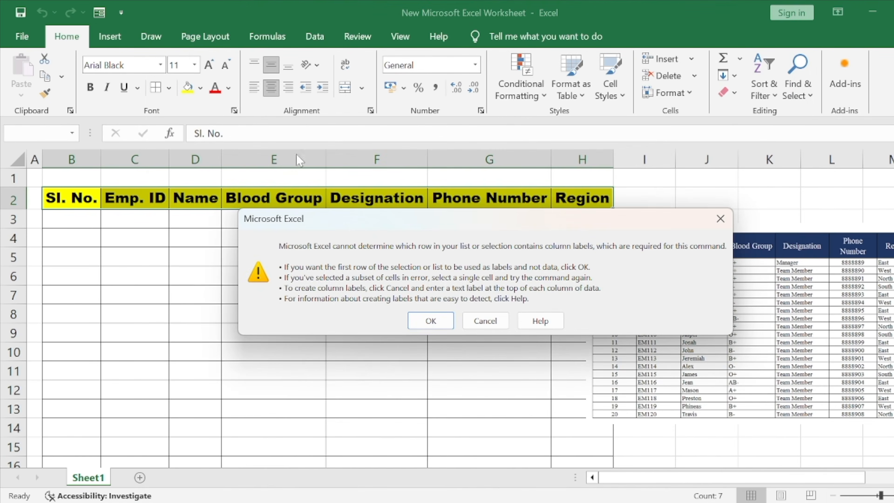
{"action": "left_click", "coordinate": [432, 321]}
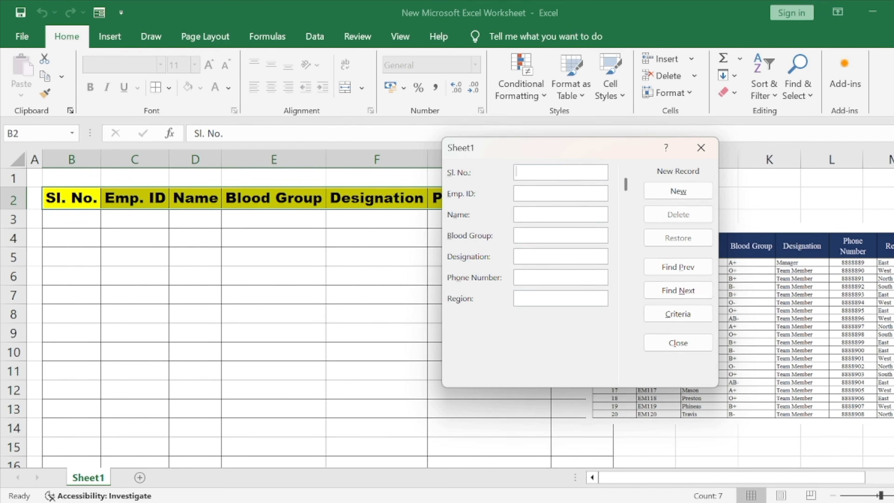
{"action": "type", "text": "1"}
{"action": "left_click_drag", "start_coordinate": [640, 148], "coordinate": [494, 162]}
{"action": "key", "text": "Tab"}
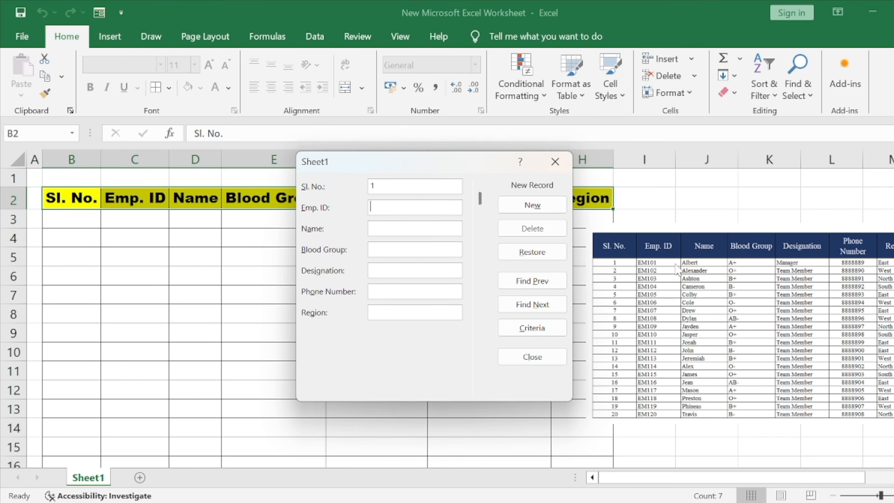
{"action": "type", "text": "EM101"}
Complete the first record with the employee's name, blood group A+, designation Manager, phone number and region East, and add it
{"action": "key", "text": "Tab"}
{"action": "type", "text": "Albert"}
{"action": "key", "text": "Tab"}
{"action": "type", "text": "A+"}
{"action": "key", "text": "Tab"}
{"action": "type", "text": "Manager"}
{"action": "key", "text": "Tab"}
{"action": "type", "text": "8888889"}
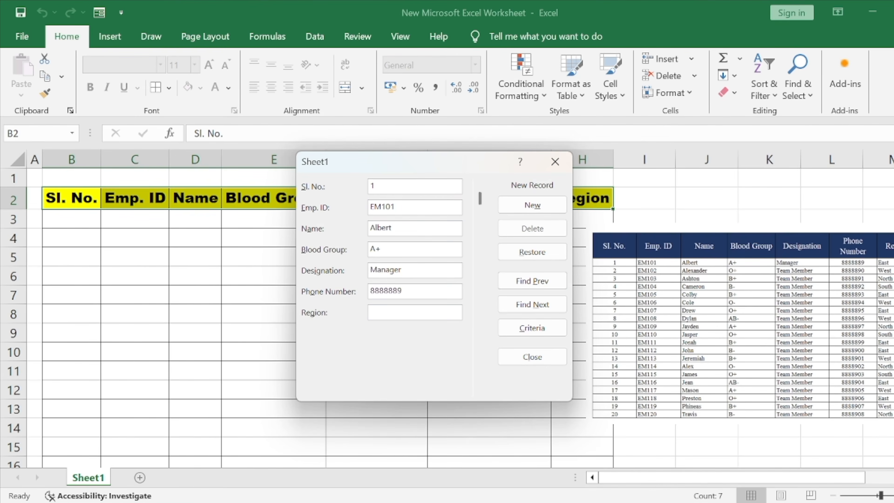
{"action": "type", "text": "East"}
{"action": "key", "text": "Return"}
{"action": "mouse_move", "coordinate": [434, 163]}
{"action": "left_mouse_down"}
{"action": "mouse_move", "coordinate": [608, 178]}
{"action": "mouse_move", "coordinate": [689, 224]}
{"action": "mouse_move", "coordinate": [529, 194]}
{"action": "mouse_move", "coordinate": [445, 163]}
{"action": "left_mouse_up"}
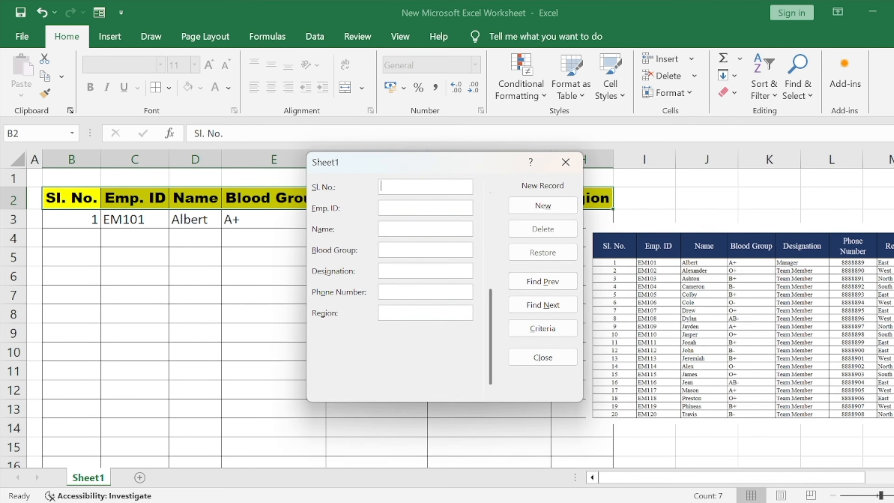
Start the second record with Sl. No. 2, the pictured Emp. ID and the employee's name
{"action": "type", "text": "2"}
{"action": "key", "text": "Tab"}
{"action": "type", "text": "EM102"}
{"action": "key", "text": "Tab"}
{"action": "type", "text": "Alexander"}
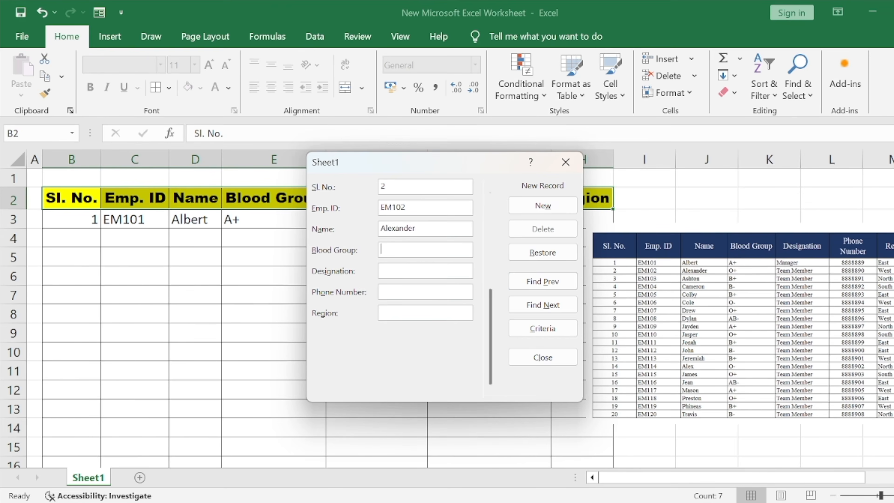
Complete the second record with blood group O+, designation Team Member, the phone number and region West, add it, and move the form off the table
{"action": "key", "text": "Tab"}
{"action": "type", "text": "O+"}
{"action": "type", "text": "Team Member"}
{"action": "key", "text": "Tab"}
{"action": "type", "text": "88888890"}
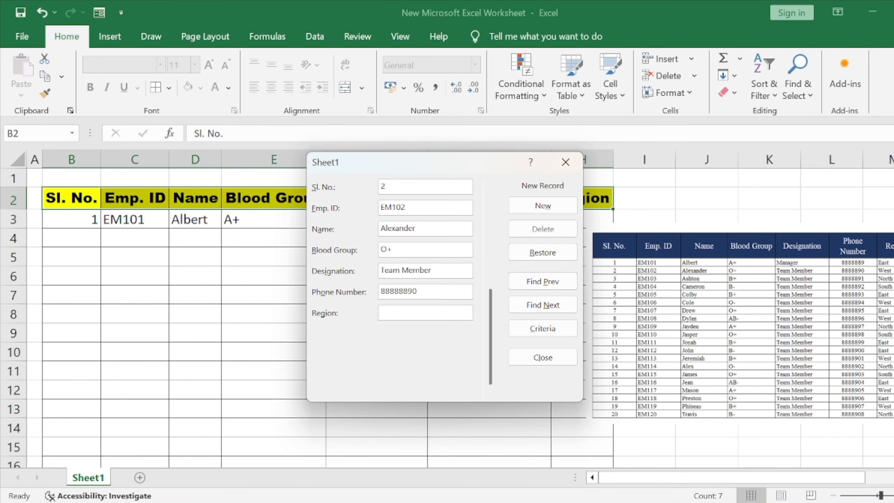
{"action": "key", "text": "Tab"}
{"action": "type", "text": "West"}
{"action": "key", "text": "Return"}
{"action": "left_click_drag", "start_coordinate": [373, 162], "coordinate": [616, 152]}
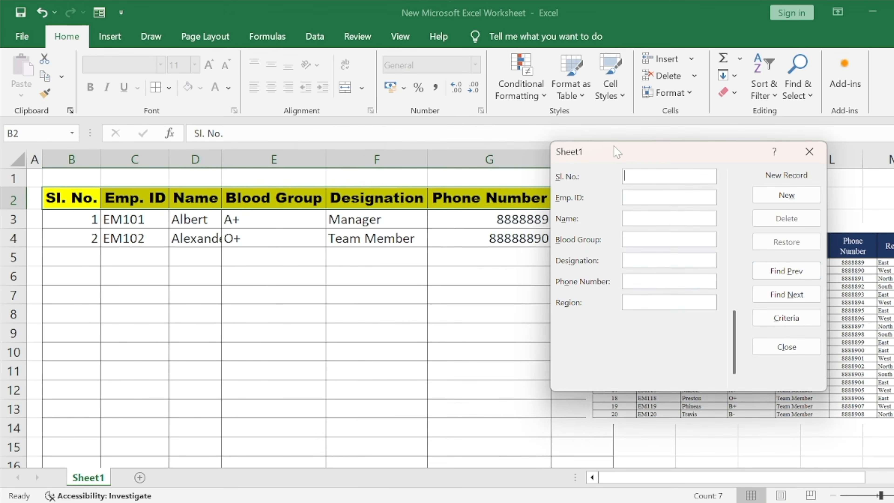